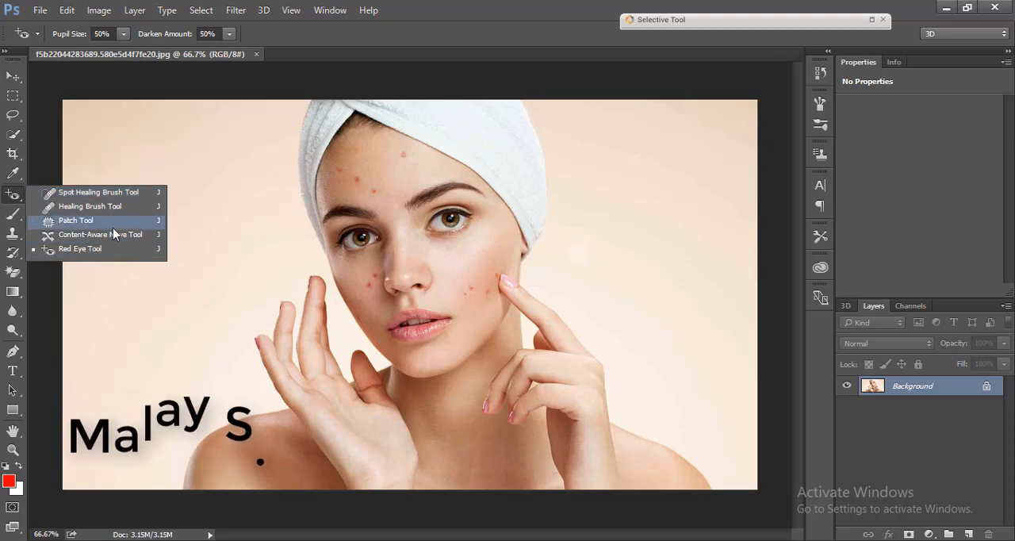
# Step: Choose the Spot Healing Brush for the portrait and set its brush size to 19 px
pyautogui.click(95, 192)
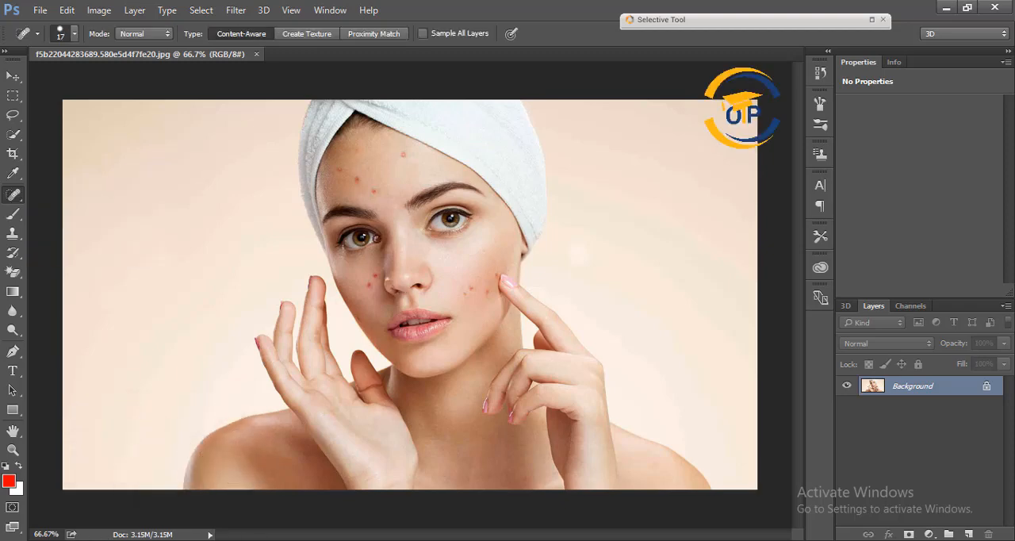
pyautogui.scroll(3, 500, 332)
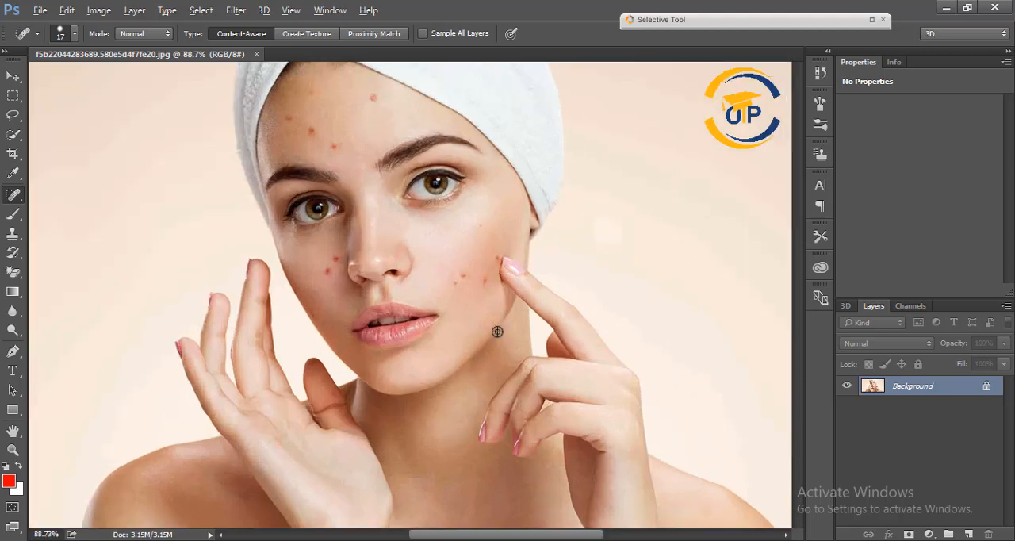
pyautogui.scroll(-1, 336, 220)
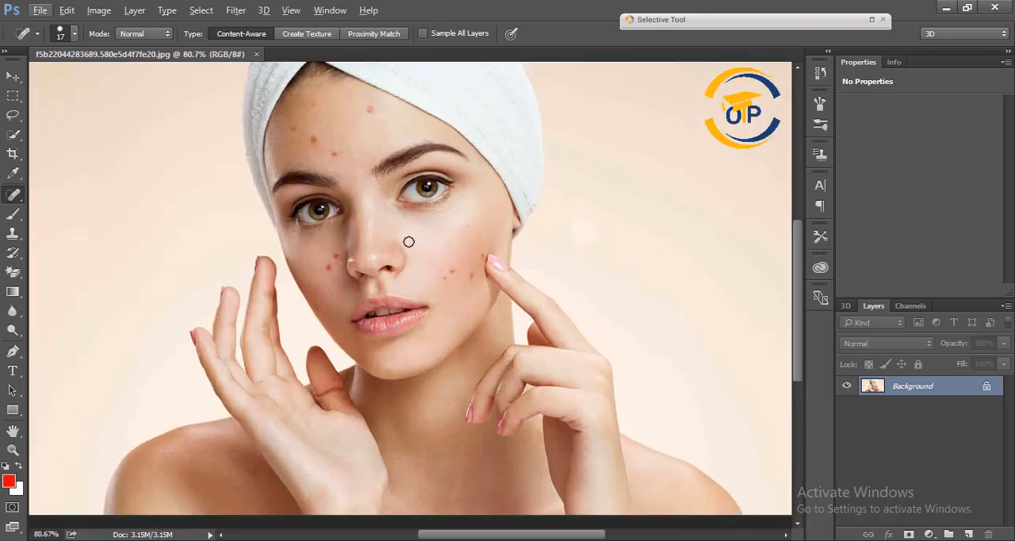
pyautogui.scroll(2, 334, 211)
pyautogui.scroll(1, 332, 168)
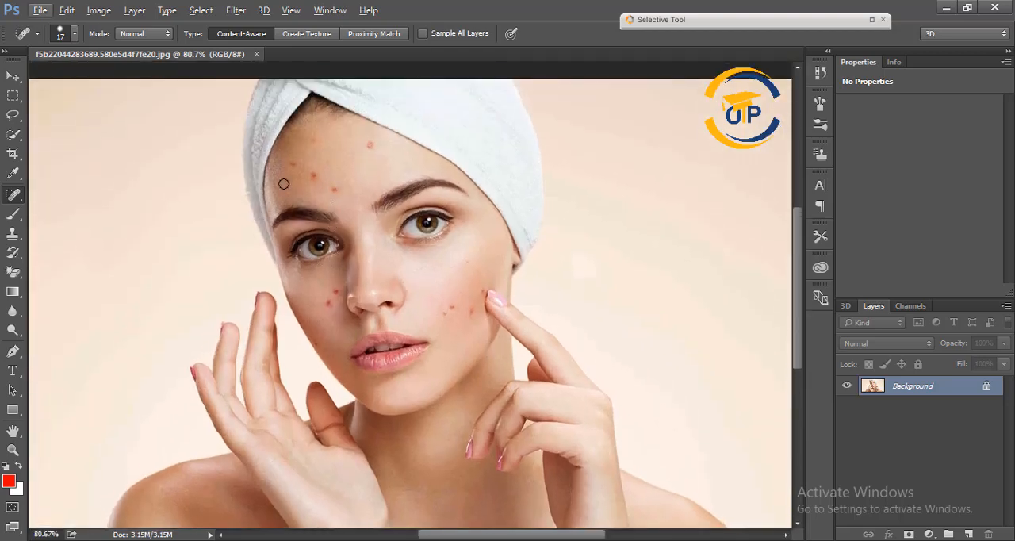
pyautogui.rightClick(13, 197)
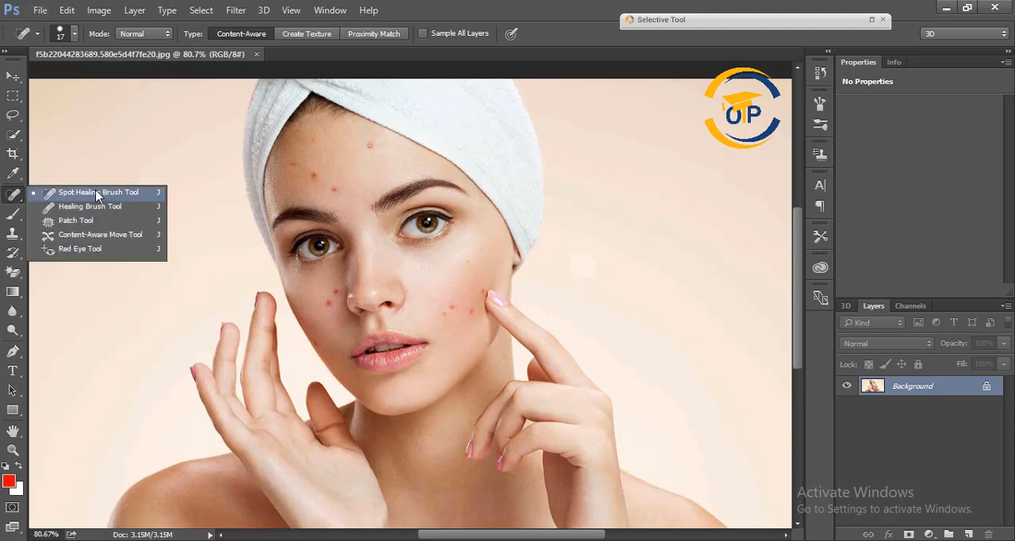
pyautogui.click(139, 194)
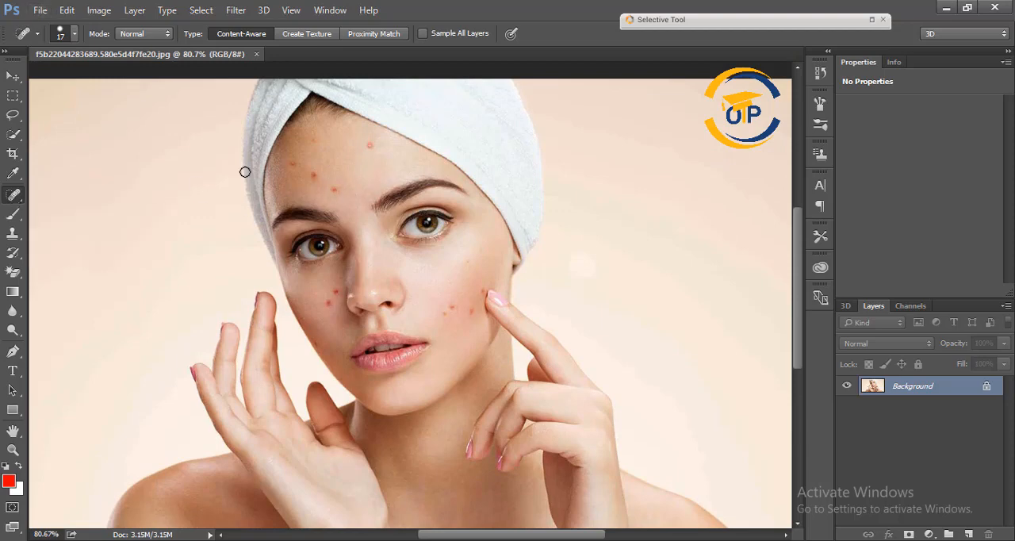
pyautogui.rightClick(379, 145)
pyautogui.moveTo(410, 178); pyautogui.dragTo(412, 178)
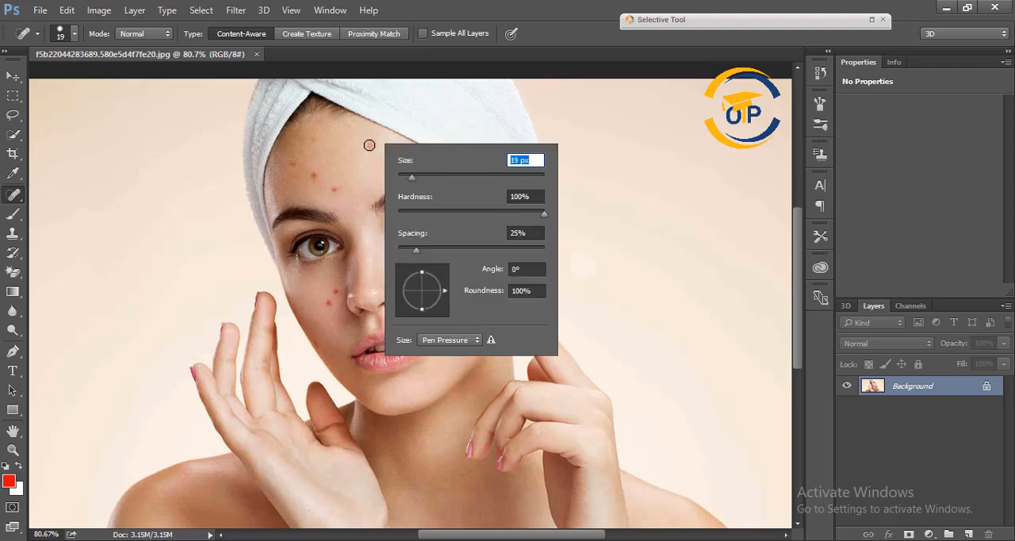
pyautogui.press('Return')
# Step: Remove the red blemishes on the woman's forehead with the Spot Healing Brush
pyautogui.click(369, 145)
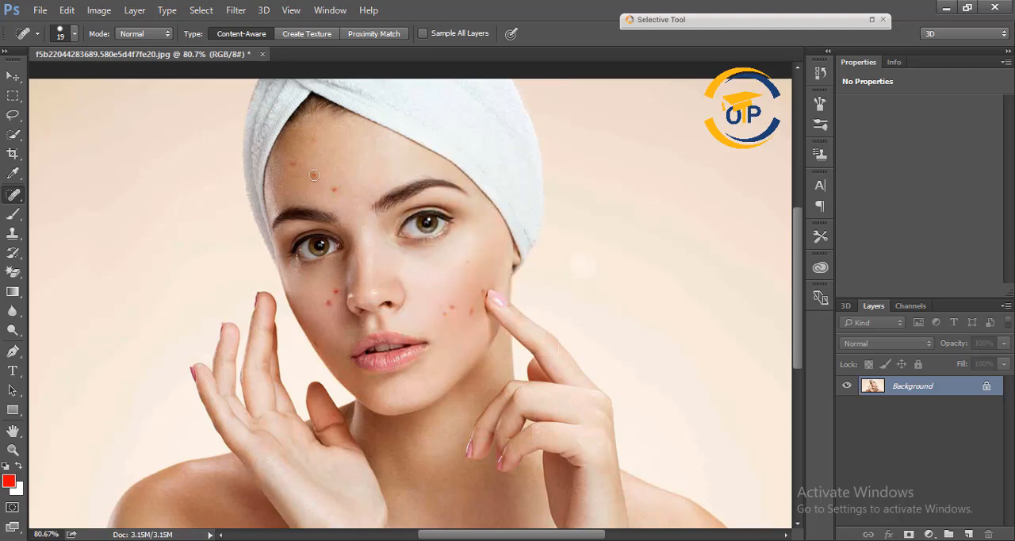
pyautogui.click(334, 190)
pyautogui.click(315, 150)
# Step: Remove the blemishes on both cheeks and along the jawline with the Spot Healing Brush
pyautogui.scroll(-1, 454, 275)
pyautogui.click(447, 275)
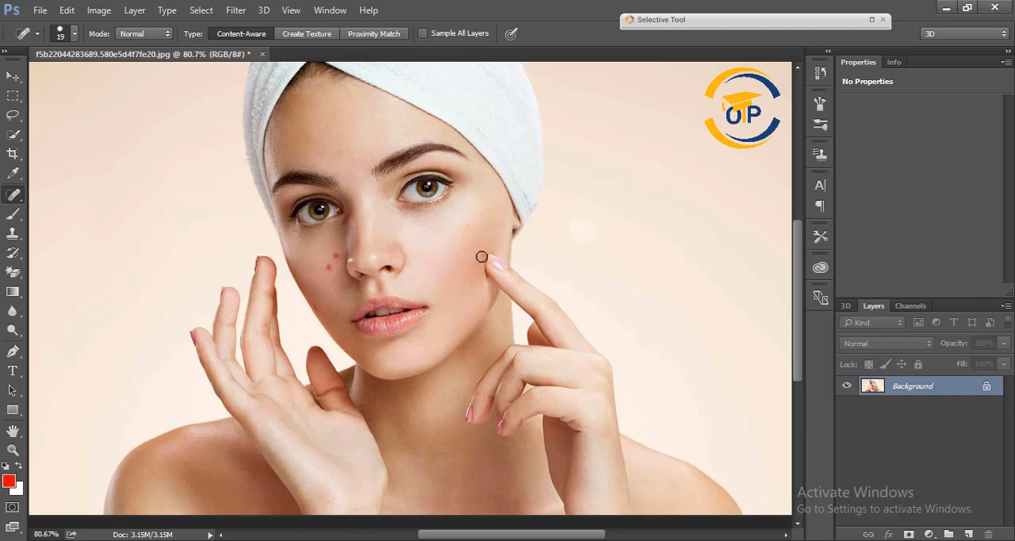
pyautogui.click(469, 226)
pyautogui.click(319, 307)
pyautogui.click(305, 285)
pyautogui.scroll(2, 447, 278)
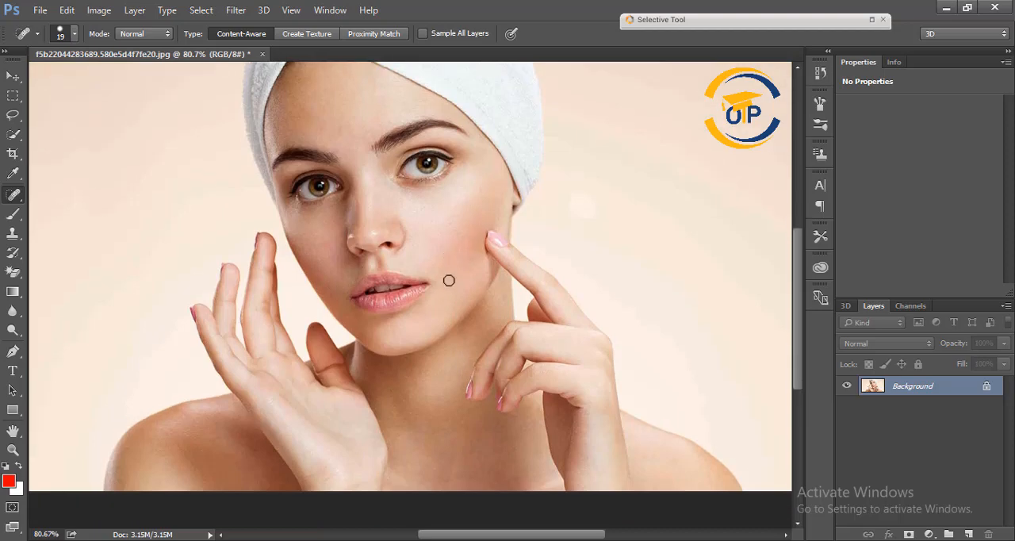
pyautogui.click(314, 295)
# Step: Touch up the remaining uneven spots on the forehead with the Spot Healing Brush
pyautogui.click(353, 183)
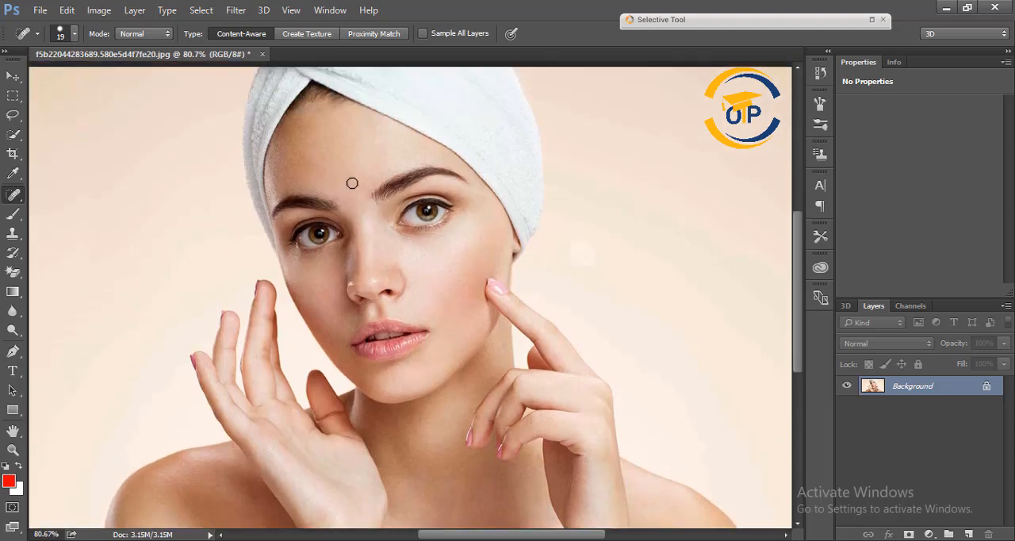
pyautogui.click(377, 143)
pyautogui.click(324, 142)
# Step: Revert the portrait to its original history snapshot and switch to the Healing Brush
pyautogui.rightClick(15, 194)
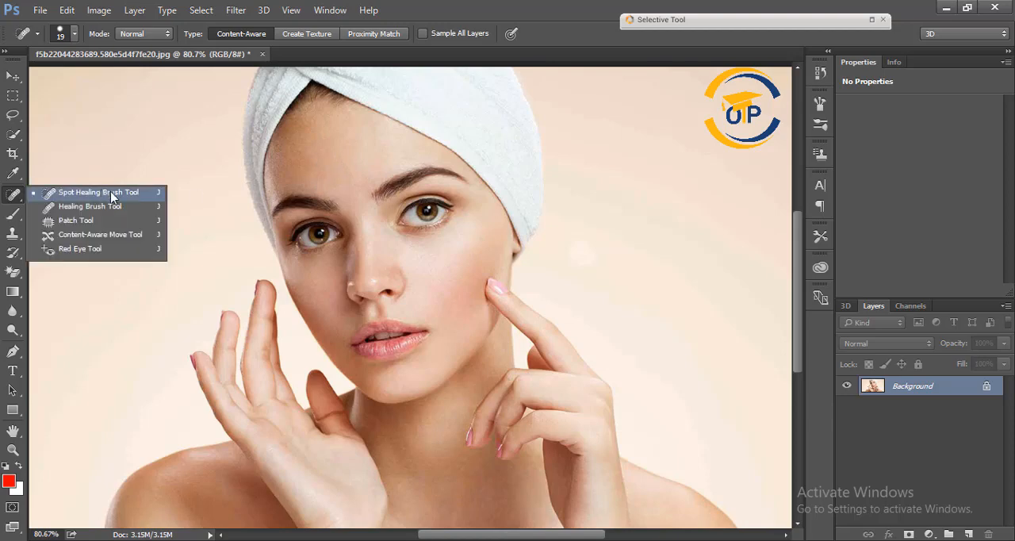
pyautogui.click(98, 192)
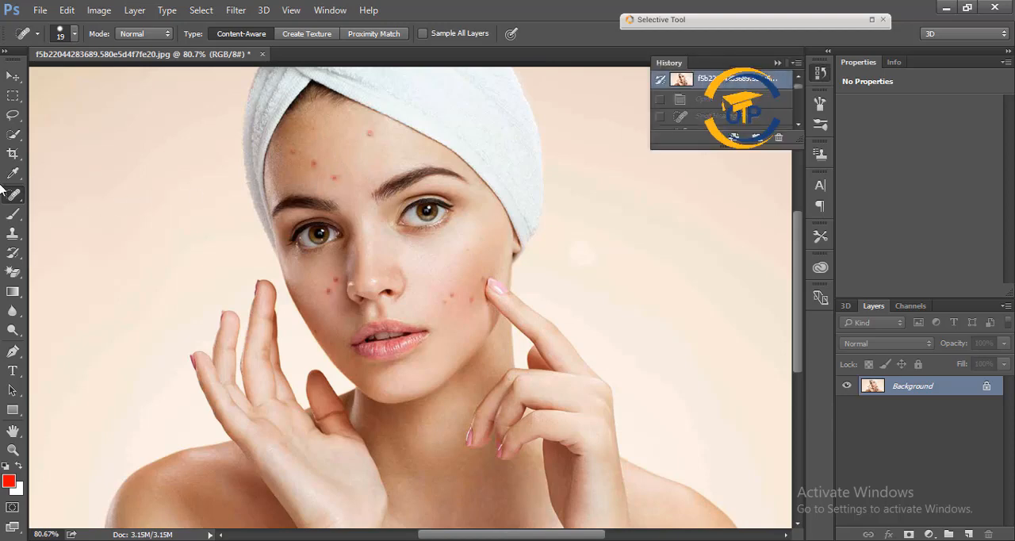
pyautogui.rightClick(17, 197)
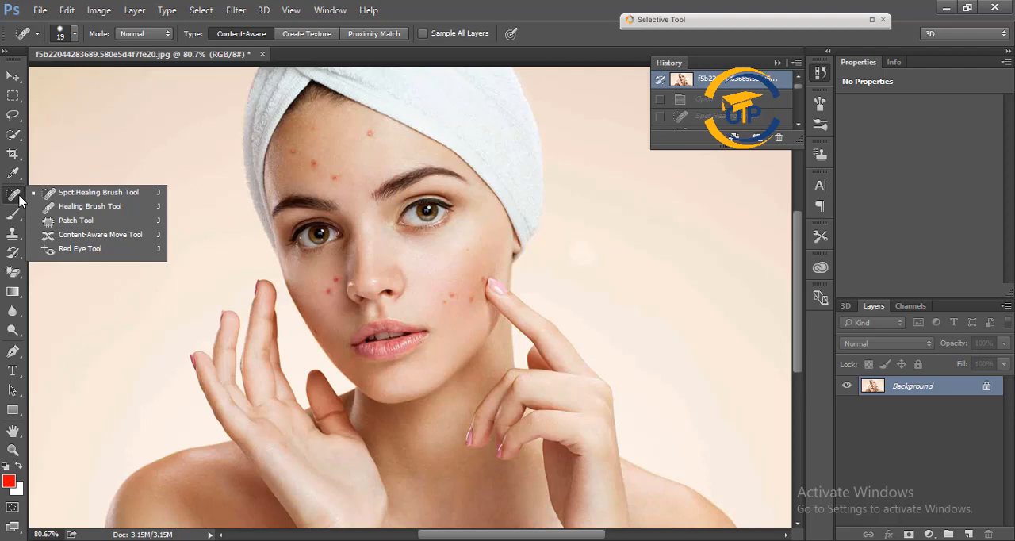
pyautogui.click(106, 207)
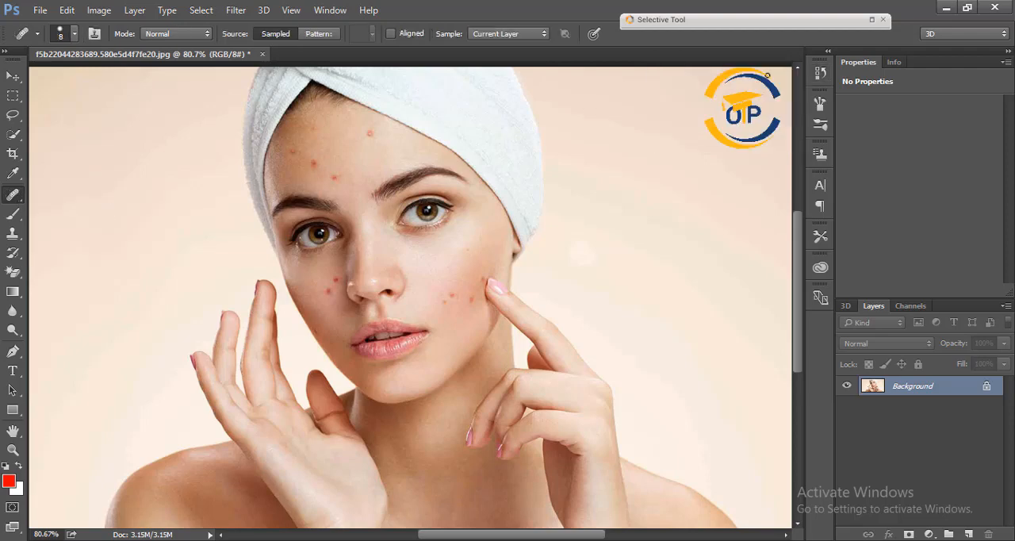
pyautogui.click(778, 61)
# Step: Try to heal the lower forehead blemish with the Healing Brush without defining a source point
pyautogui.rightClick(14, 196)
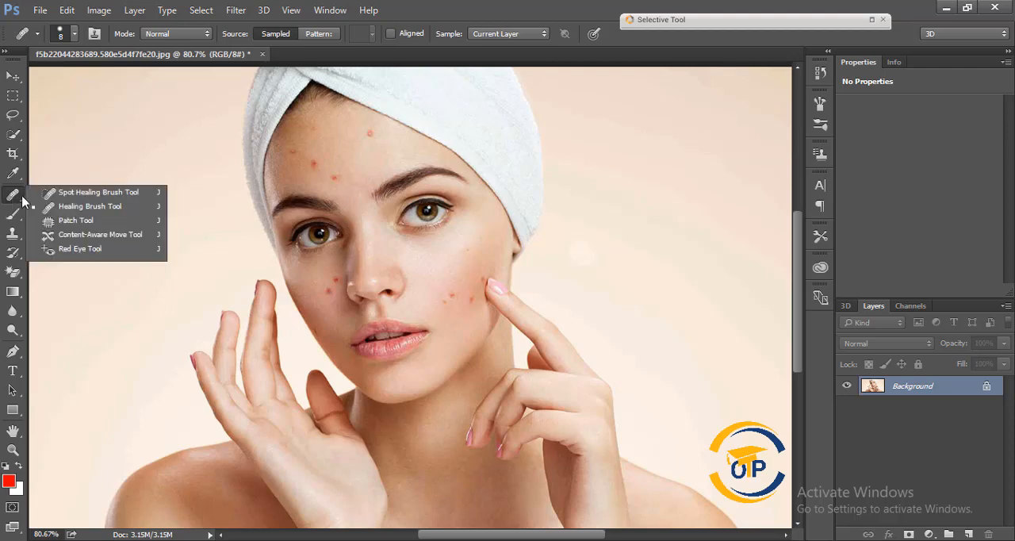
pyautogui.click(336, 176)
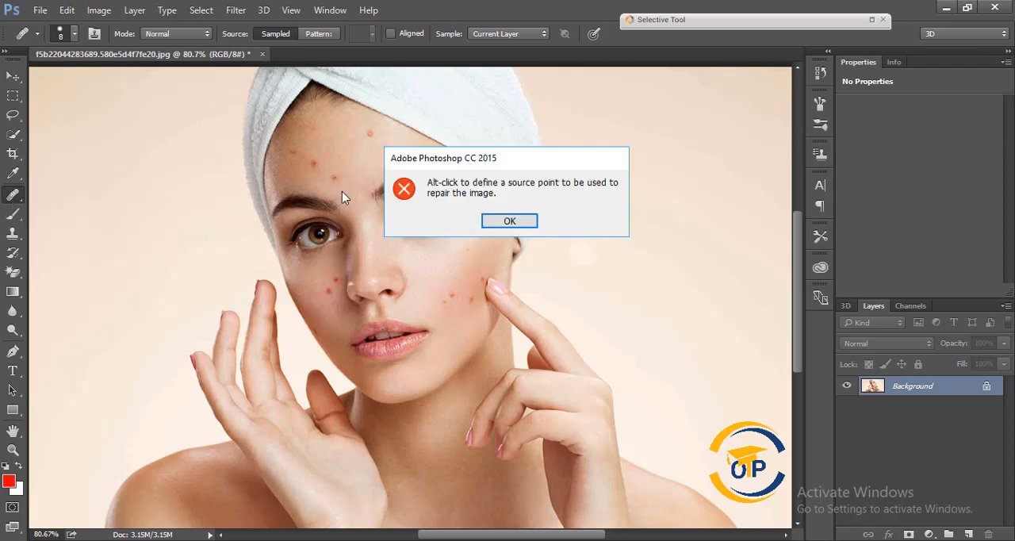
pyautogui.press('Return')
pyautogui.rightClick(21, 205)
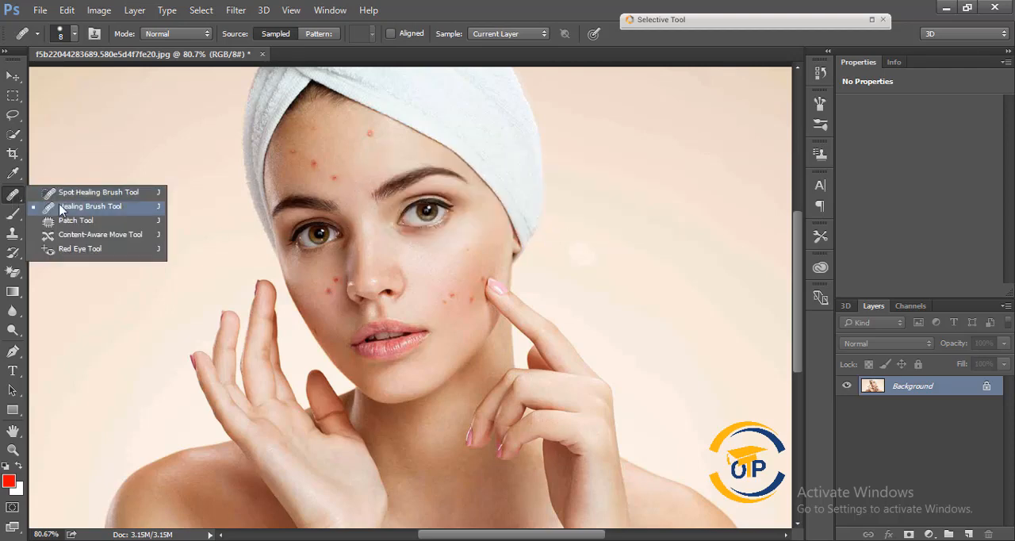
pyautogui.click(87, 211)
pyautogui.click(345, 175)
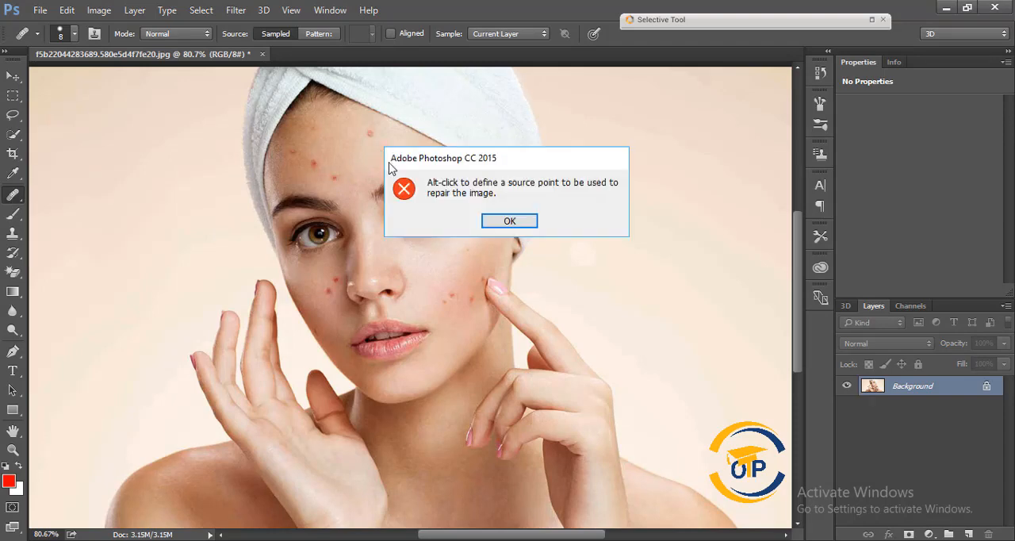
pyautogui.click(517, 220)
pyautogui.click(342, 176)
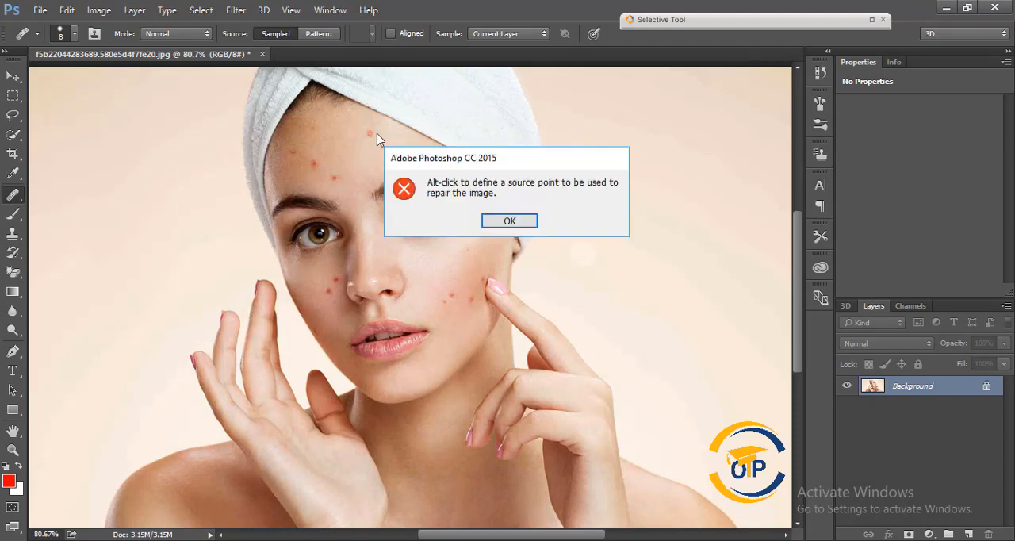
pyautogui.click(506, 219)
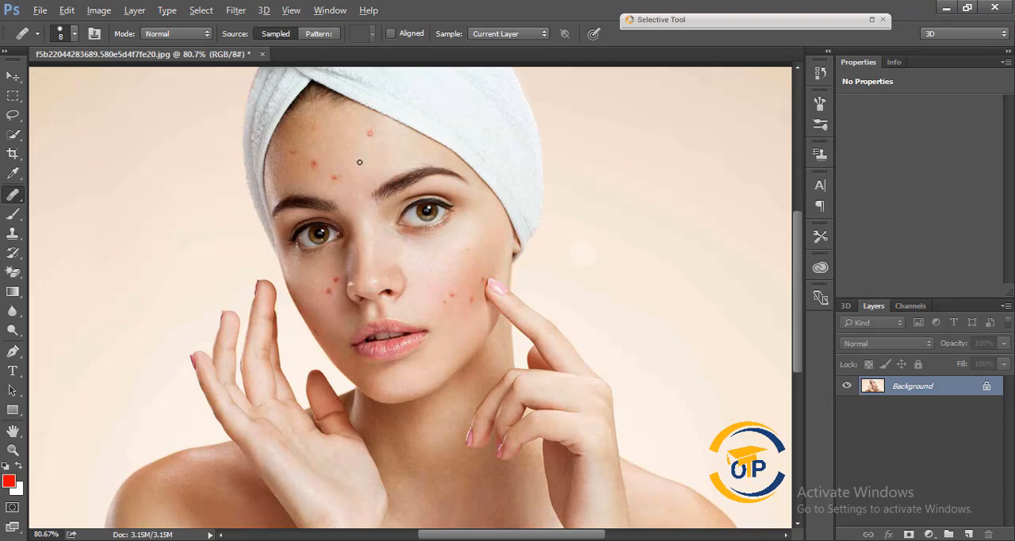
# Step: Sample clean skin and paint over the blemishes on the forehead and on the cheek near the pointing finger
pyautogui.press('alt')
pyautogui.press('alt')
pyautogui.moveTo(335, 178)
pyautogui.mouseDown()
pyautogui.moveTo(339, 171)
pyautogui.moveTo(315, 165)
pyautogui.mouseUp()
pyautogui.moveTo(311, 127); pyautogui.dragTo(305, 134)
pyautogui.click(452, 297)
# Step: Heal the dark spots on the cheek and jawline beside the open palm with the Healing Brush
pyautogui.scroll(5, 315, 303)
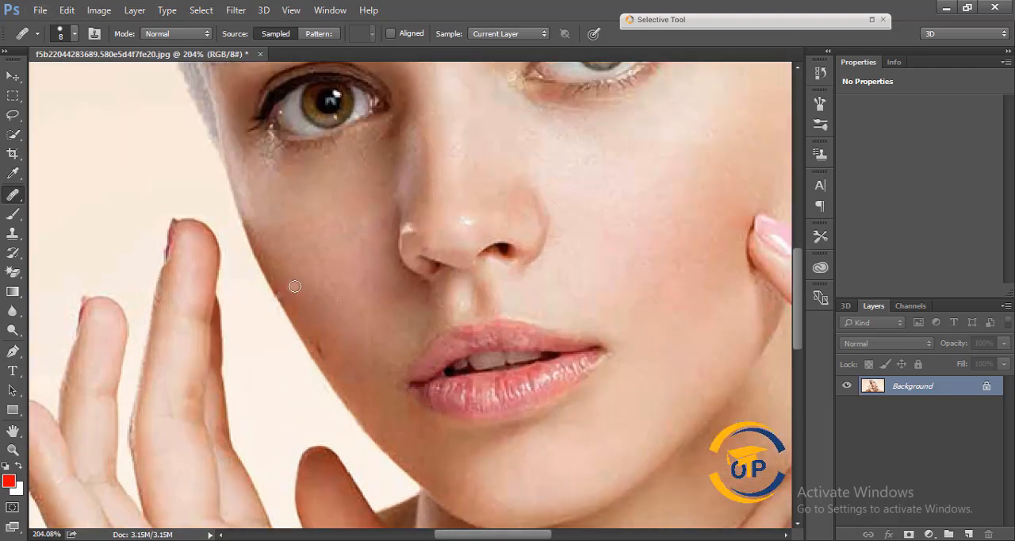
pyautogui.keyDown('alt'); pyautogui.click(297, 300); pyautogui.keyUp('alt')
pyautogui.moveTo(321, 344); pyautogui.dragTo(325, 354)
pyautogui.moveTo(330, 301); pyautogui.dragTo(326, 291)
pyautogui.scroll(-5, 381, 230)
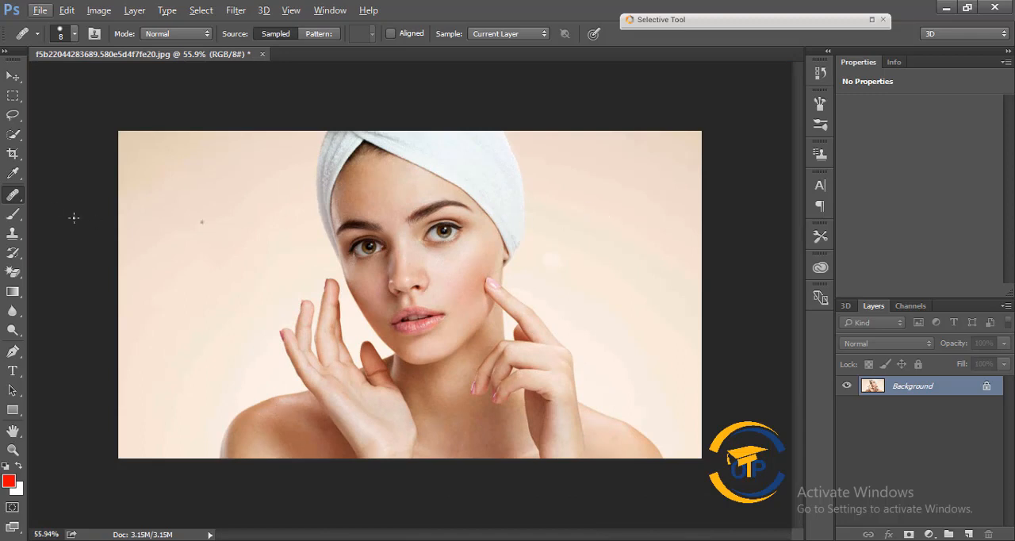
# Step: Switch to the Patch tool and open the beach photo 1.jpg from the Desktop
pyautogui.rightClick(10, 201)
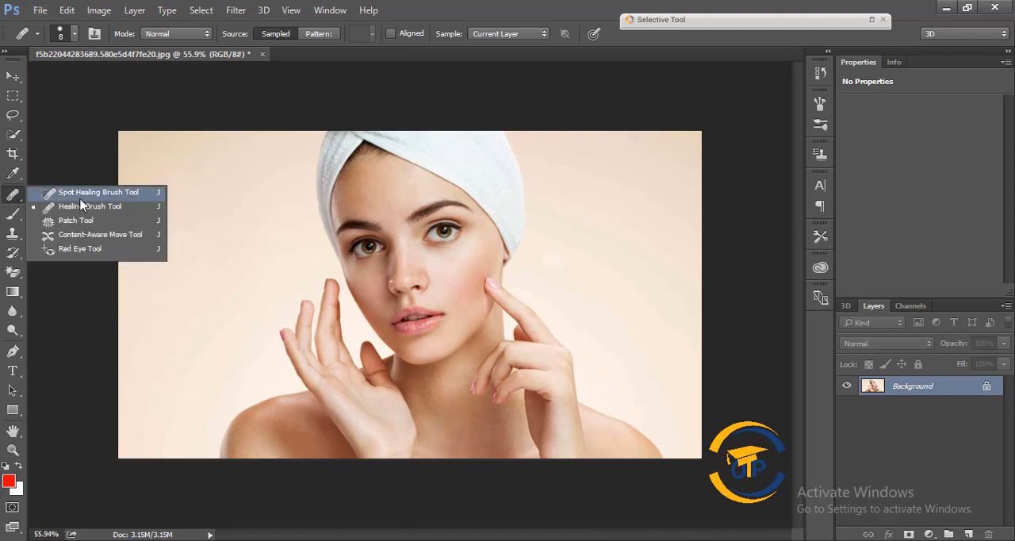
pyautogui.click(144, 208)
pyautogui.rightClick(19, 205)
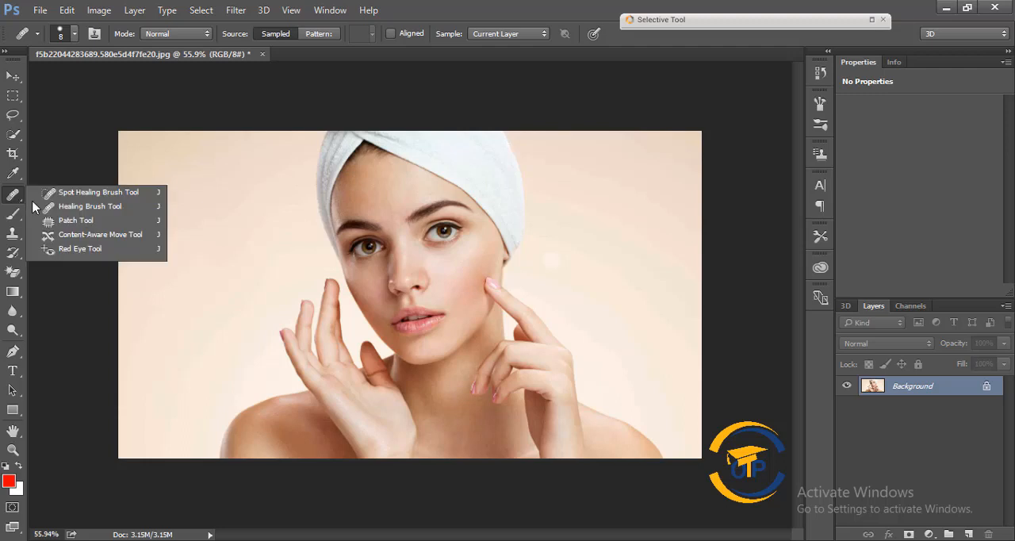
pyautogui.click(95, 219)
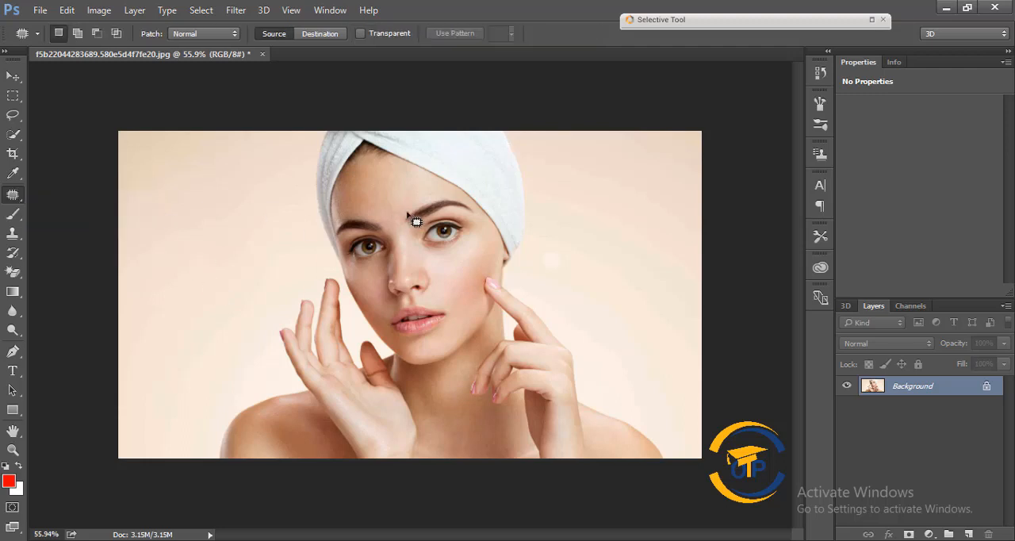
pyautogui.click(32, 10)
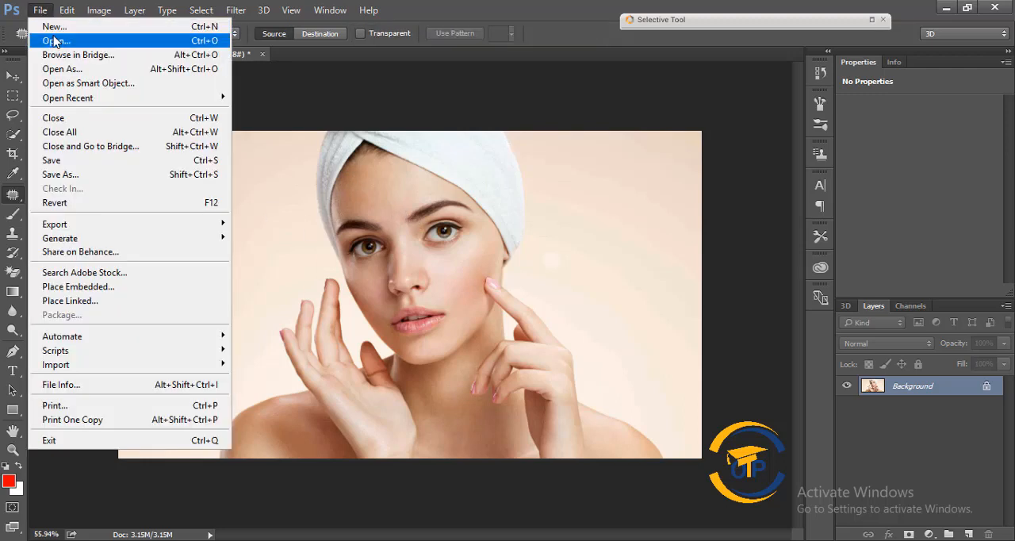
pyautogui.click(48, 39)
pyautogui.doubleClick(264, 127)
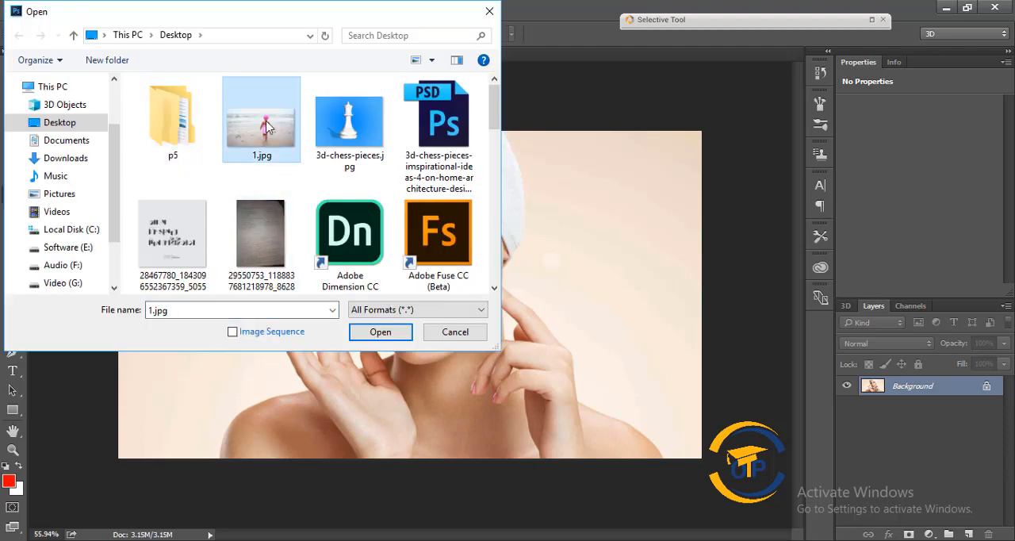
pyautogui.click(519, 221)
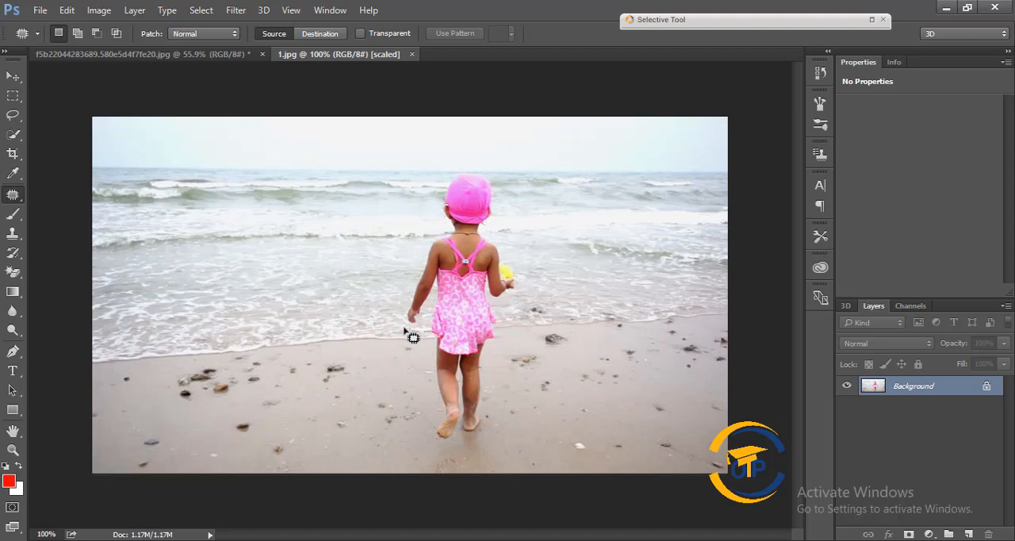
# Step: Outline the child with the Patch tool, replace the area with the empty beach beside it, and deselect
pyautogui.moveTo(429, 312)
pyautogui.mouseDown()
pyautogui.moveTo(401, 335)
pyautogui.moveTo(398, 320)
pyautogui.moveTo(436, 190)
pyautogui.moveTo(447, 168)
pyautogui.moveTo(477, 161)
pyautogui.moveTo(503, 181)
pyautogui.moveTo(496, 240)
pyautogui.moveTo(519, 268)
pyautogui.moveTo(476, 442)
pyautogui.moveTo(425, 443)
pyautogui.moveTo(431, 316)
pyautogui.mouseUp()
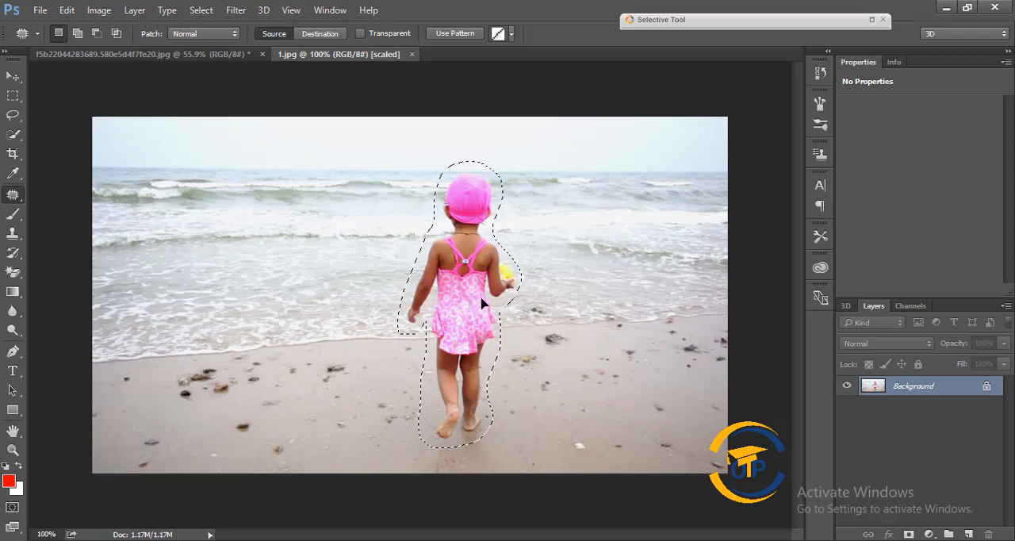
pyautogui.moveTo(482, 299); pyautogui.dragTo(595, 293)
pyautogui.hotkey('ctrl', 'd')
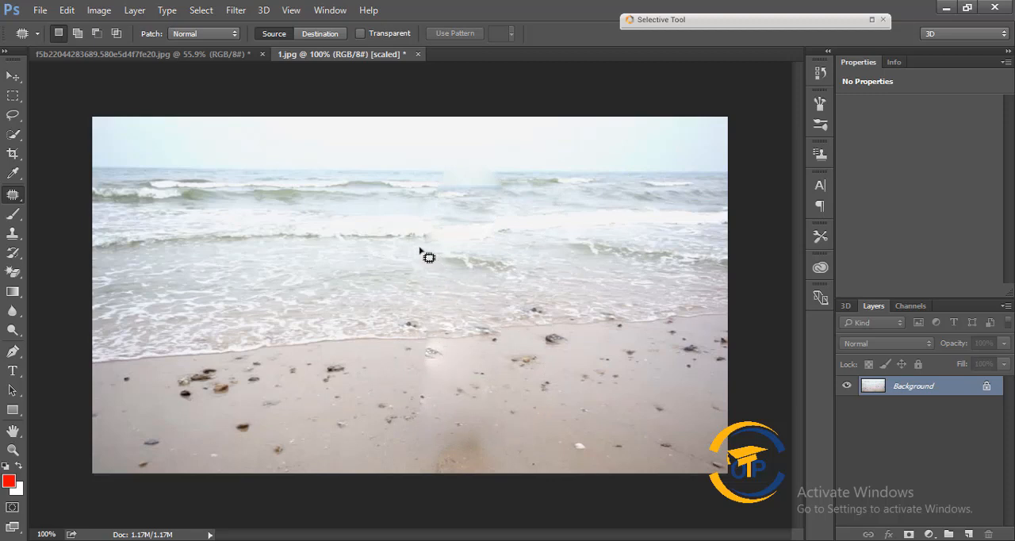
# Step: Patch the leftover smudges on the sand where the child stood with clean sand, and clear the selection
pyautogui.moveTo(407, 409)
pyautogui.mouseDown()
pyautogui.moveTo(497, 476)
pyautogui.moveTo(513, 284)
pyautogui.moveTo(444, 211)
pyautogui.mouseUp()
pyautogui.moveTo(519, 352); pyautogui.dragTo(588, 351)
pyautogui.moveTo(450, 359); pyautogui.dragTo(588, 349)
pyautogui.hotkey('ctrl', 'd')
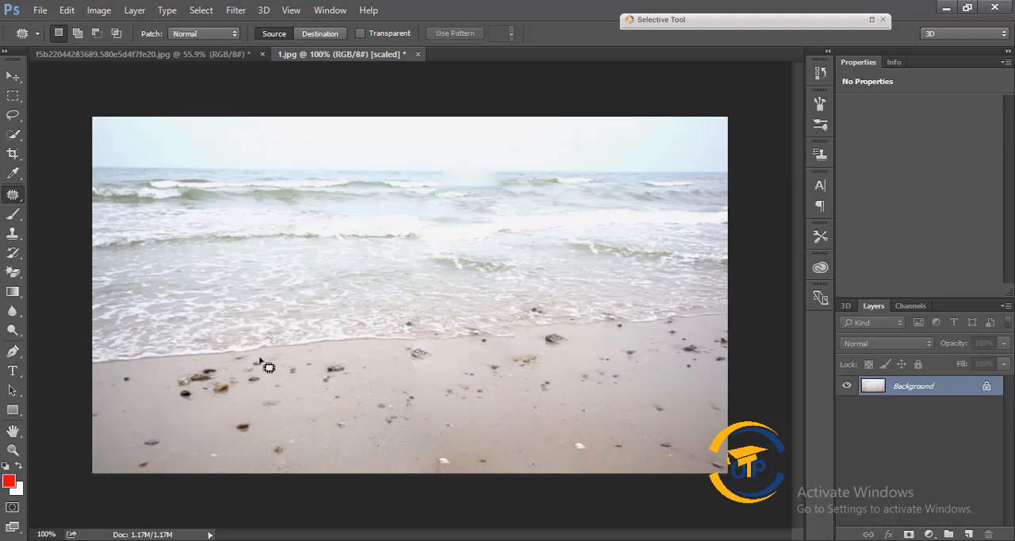
# Step: Choose the Content-Aware Move tool and revert the beach photo to its original 1.jpg history snapshot
pyautogui.rightClick(13, 195)
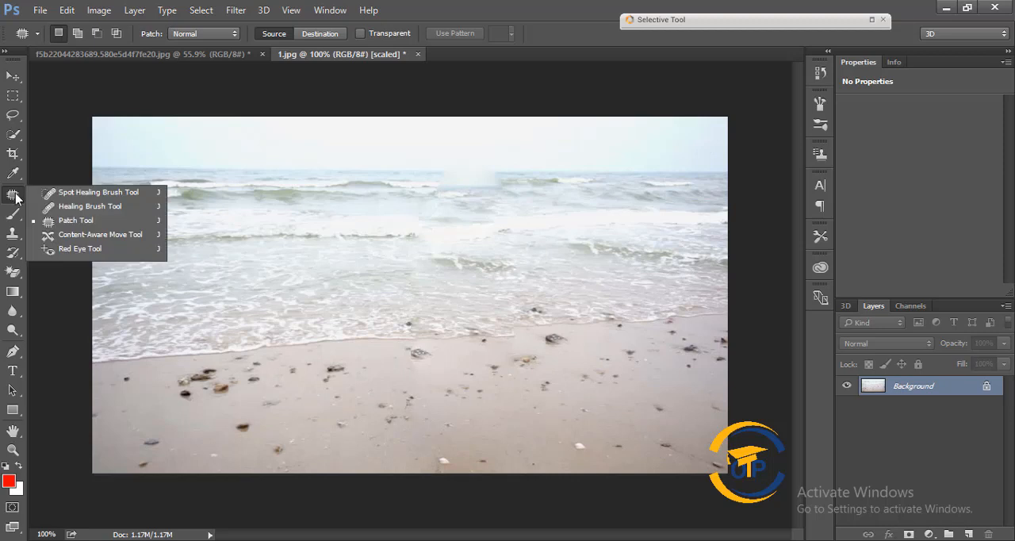
pyautogui.click(112, 236)
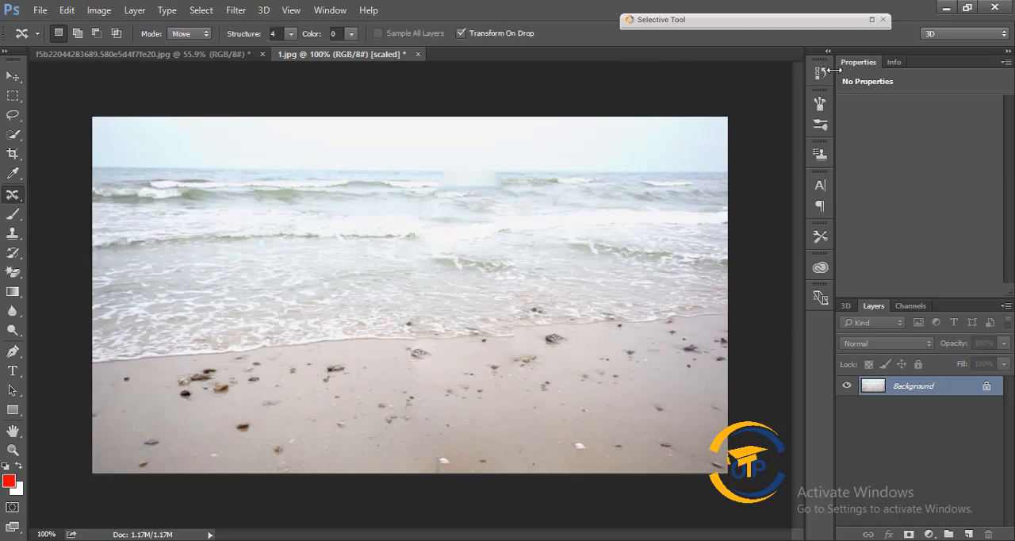
pyautogui.click(822, 73)
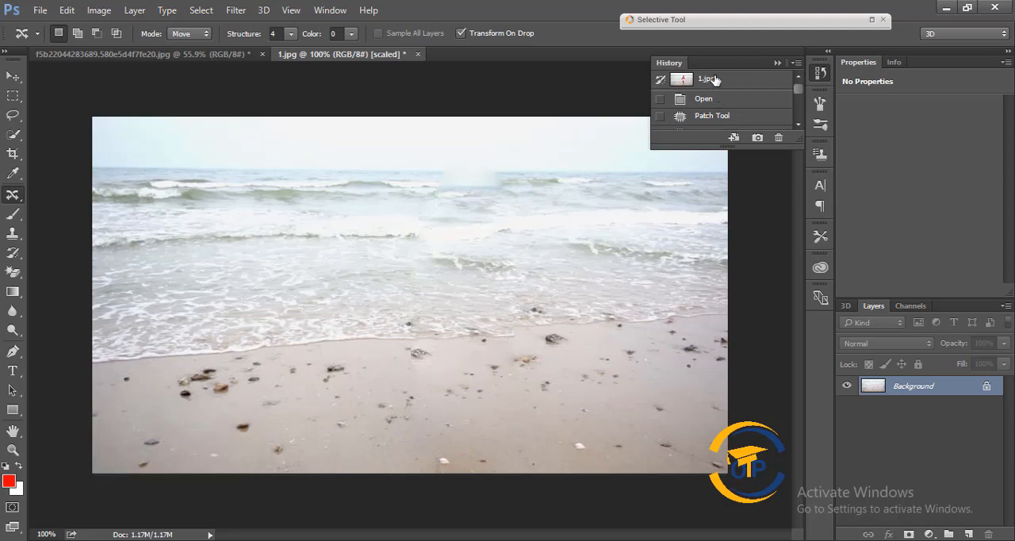
pyautogui.click(716, 79)
# Step: Outline the child with Content-Aware Move in Move mode, relocate her to the right side of the beach, and deselect
pyautogui.moveTo(489, 230)
pyautogui.mouseDown()
pyautogui.moveTo(507, 190)
pyautogui.moveTo(476, 169)
pyautogui.moveTo(449, 168)
pyautogui.moveTo(434, 231)
pyautogui.moveTo(392, 303)
pyautogui.moveTo(394, 329)
pyautogui.moveTo(424, 335)
pyautogui.moveTo(432, 359)
pyautogui.moveTo(423, 422)
pyautogui.moveTo(434, 446)
pyautogui.moveTo(481, 442)
pyautogui.moveTo(489, 365)
pyautogui.moveTo(527, 303)
pyautogui.moveTo(530, 265)
pyautogui.moveTo(499, 236)
pyautogui.mouseUp()
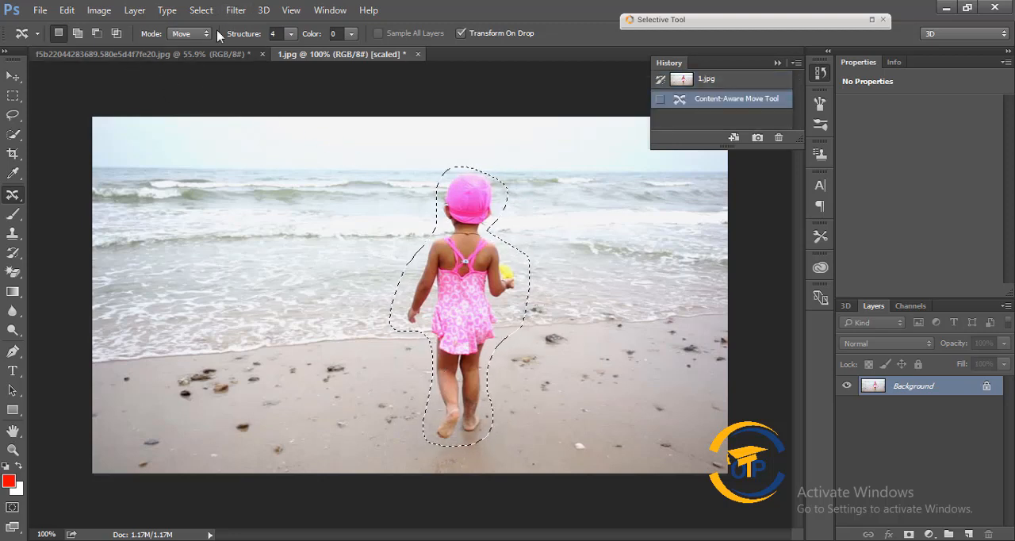
pyautogui.click(189, 34)
pyautogui.click(188, 46)
pyautogui.click(188, 34)
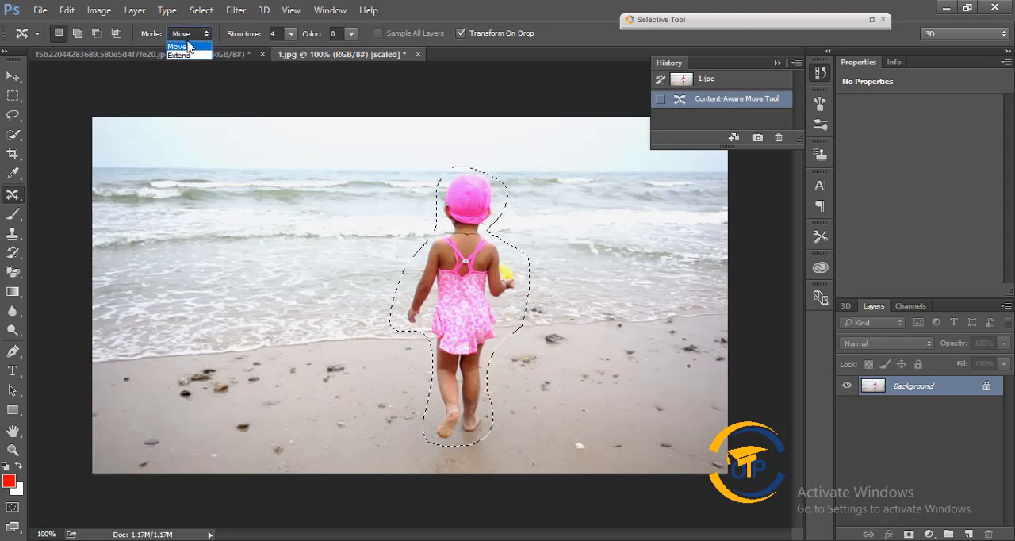
pyautogui.click(188, 46)
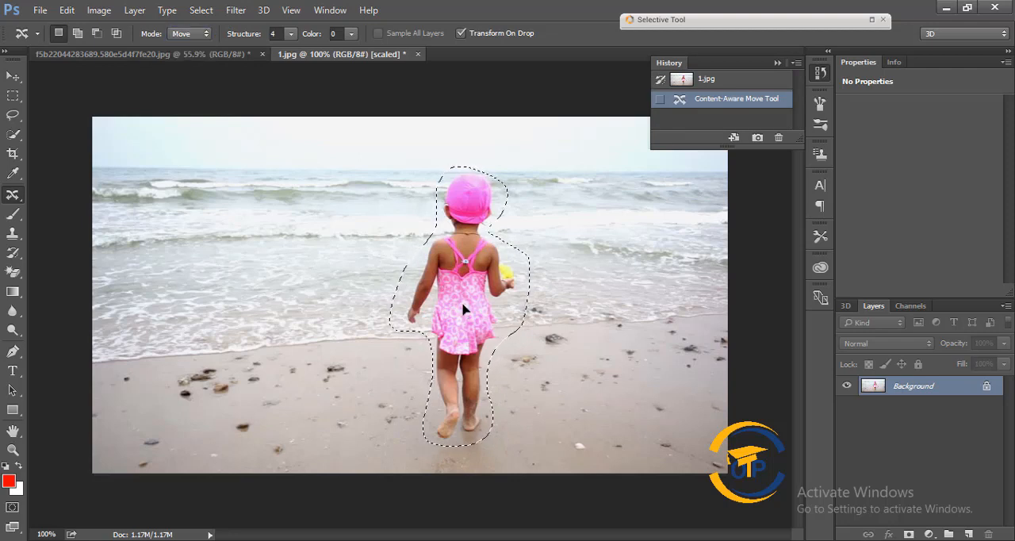
pyautogui.moveTo(463, 310); pyautogui.dragTo(647, 318)
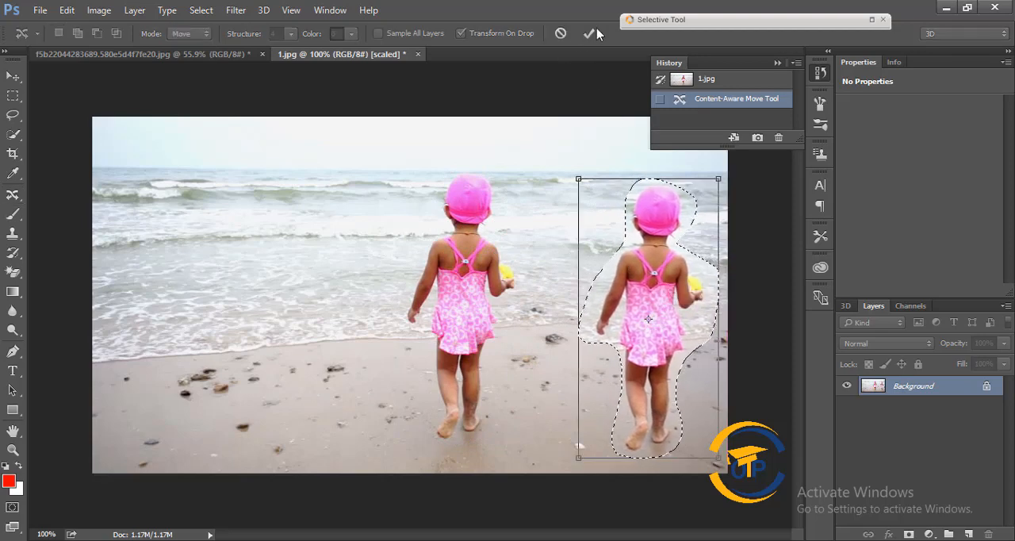
pyautogui.click(590, 33)
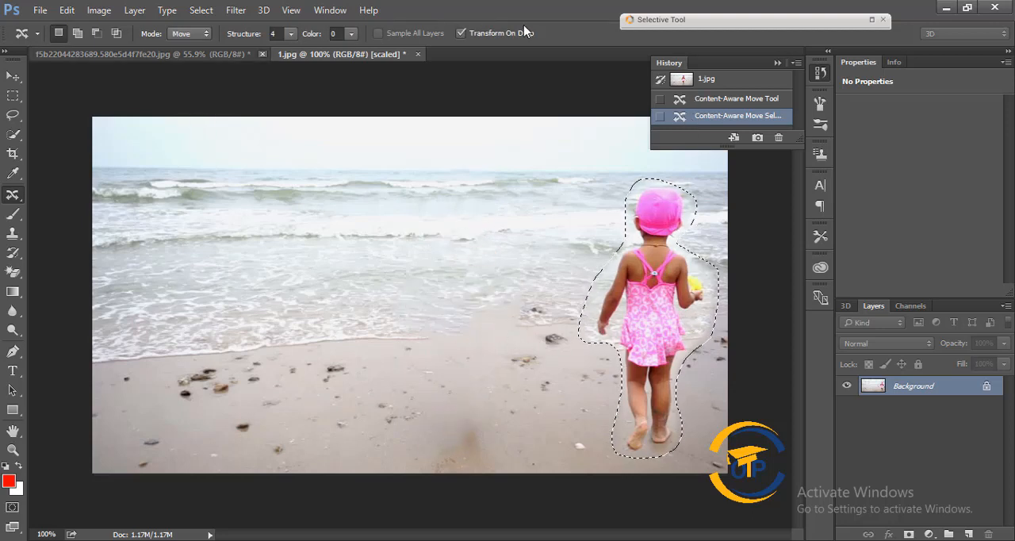
pyautogui.click(200, 9)
pyautogui.click(209, 44)
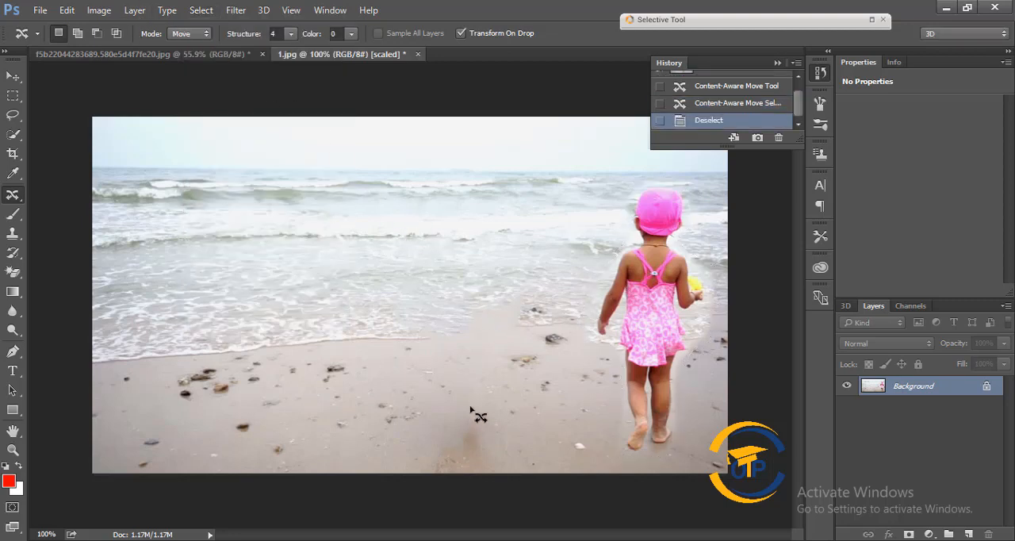
# Step: Outline the child again, relocate her to the left side of the beach with Content-Aware Move, and deselect
pyautogui.moveTo(686, 243)
pyautogui.mouseDown()
pyautogui.moveTo(698, 216)
pyautogui.moveTo(693, 195)
pyautogui.moveTo(643, 180)
pyautogui.moveTo(628, 187)
pyautogui.moveTo(624, 236)
pyautogui.moveTo(583, 308)
pyautogui.moveTo(584, 337)
pyautogui.moveTo(611, 363)
pyautogui.moveTo(615, 461)
pyautogui.moveTo(692, 464)
pyautogui.moveTo(721, 260)
pyautogui.moveTo(695, 241)
pyautogui.mouseUp()
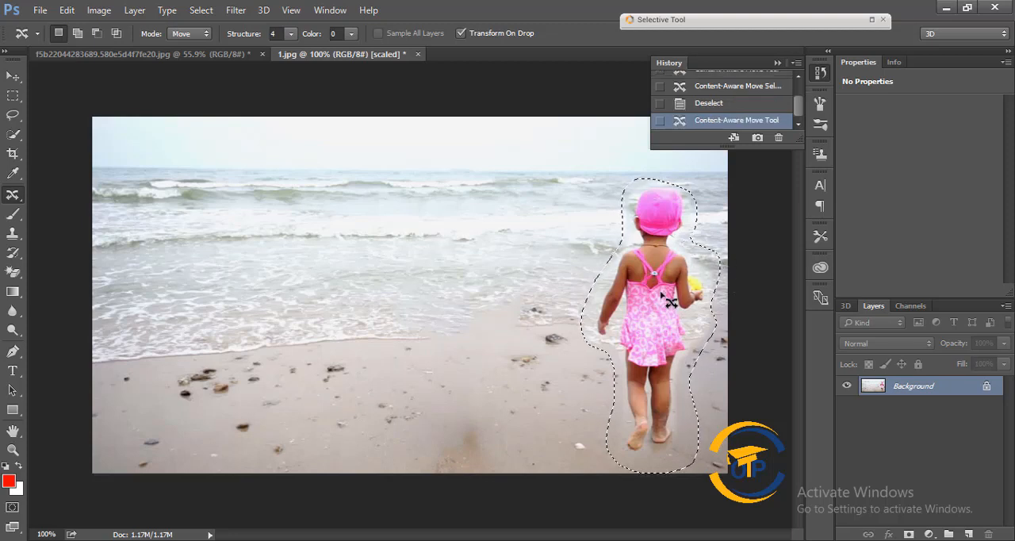
pyautogui.moveTo(671, 303); pyautogui.dragTo(184, 293)
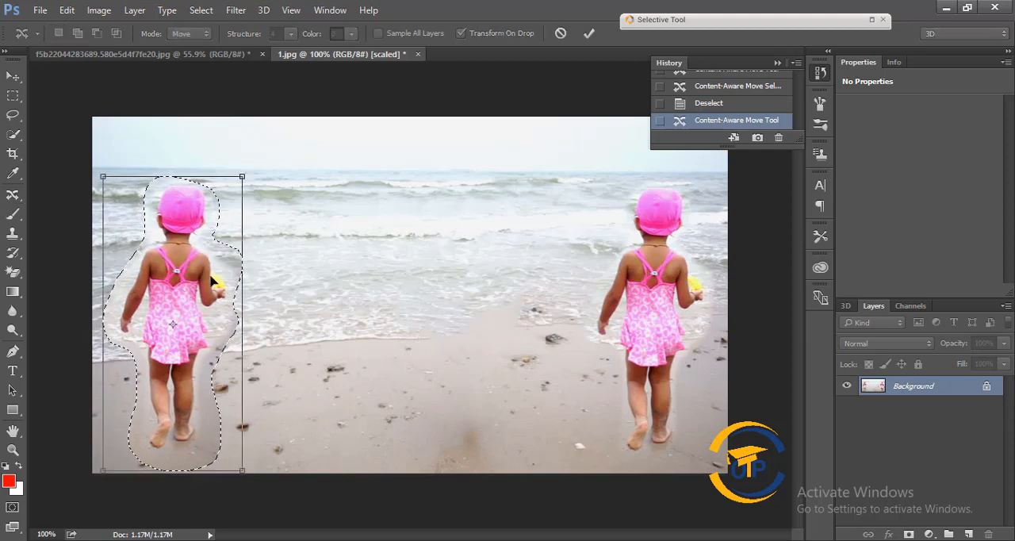
pyautogui.click(587, 33)
pyautogui.click(200, 9)
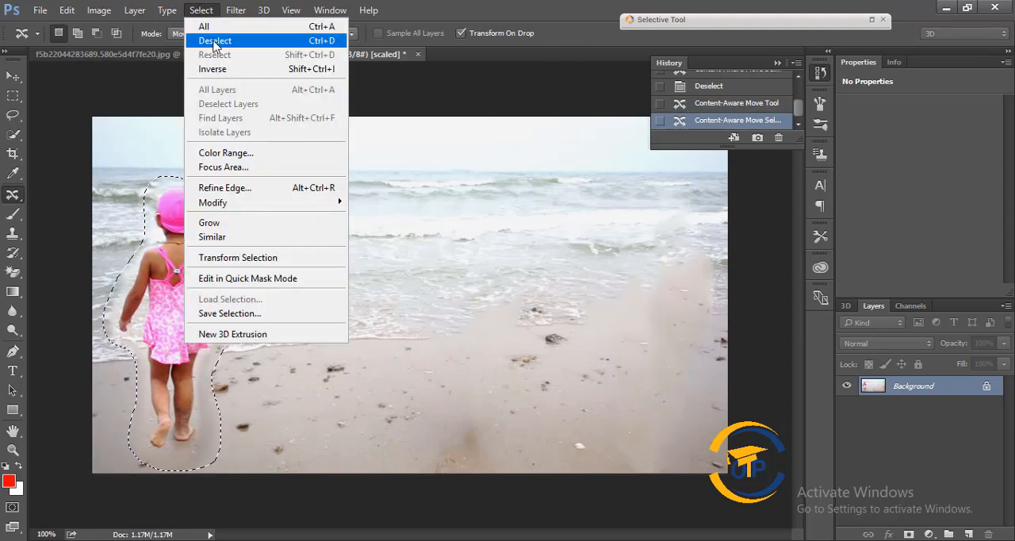
pyautogui.click(216, 32)
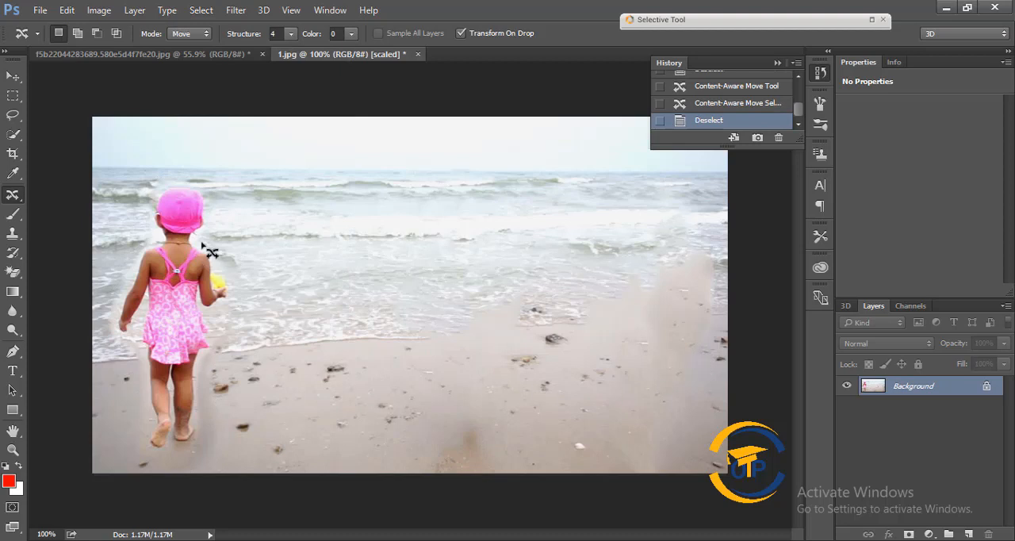
# Step: Outline the child, set the Content-Aware Move mode to Extend, place a copy on the right side of the beach, and deselect
pyautogui.moveTo(211, 238)
pyautogui.mouseDown()
pyautogui.moveTo(205, 183)
pyautogui.moveTo(170, 172)
pyautogui.moveTo(133, 199)
pyautogui.moveTo(134, 230)
pyautogui.moveTo(104, 332)
pyautogui.moveTo(128, 361)
pyautogui.moveTo(129, 424)
pyautogui.moveTo(143, 457)
pyautogui.moveTo(225, 455)
pyautogui.moveTo(211, 237)
pyautogui.mouseUp()
pyautogui.click(205, 34)
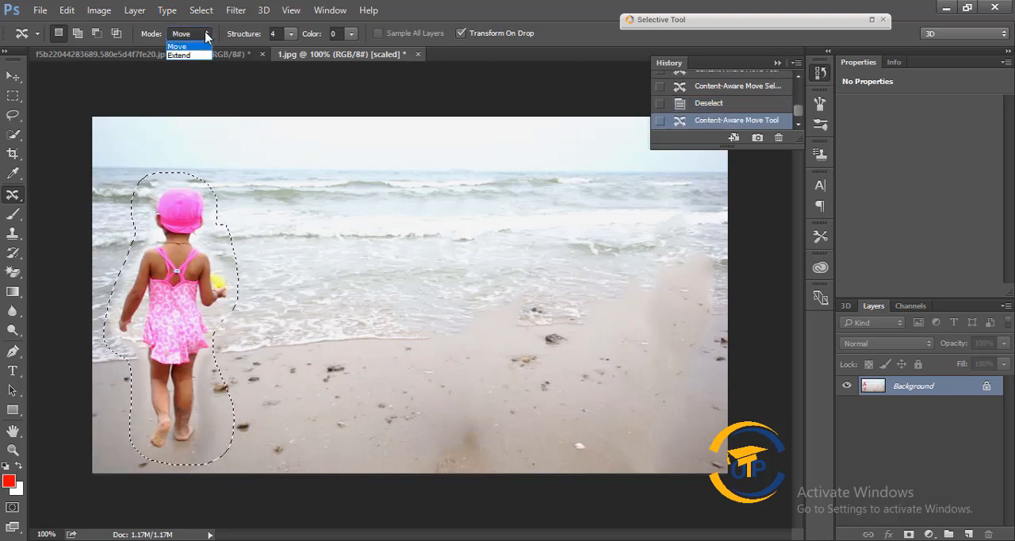
pyautogui.click(191, 55)
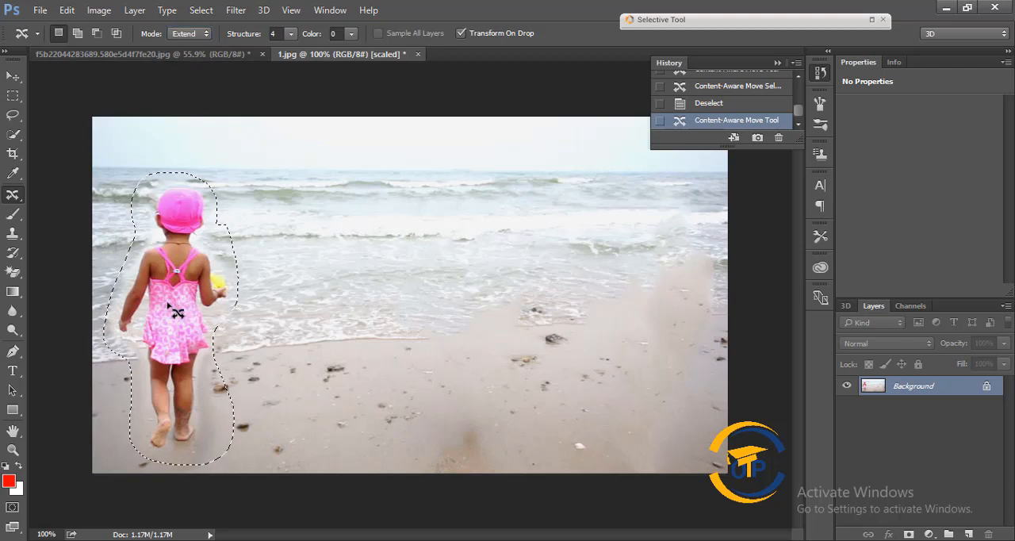
pyautogui.moveTo(173, 309); pyautogui.dragTo(650, 319)
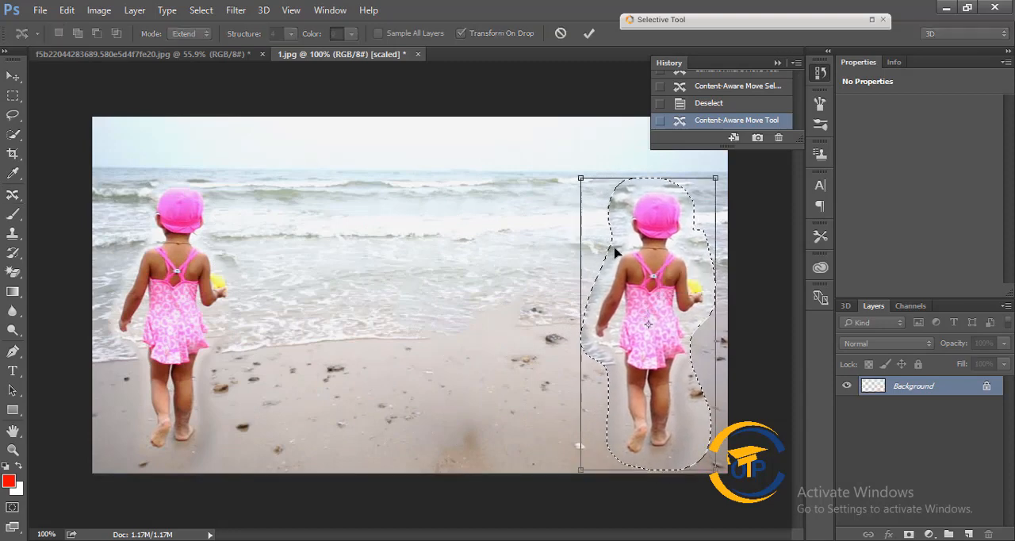
pyautogui.click(588, 33)
pyautogui.click(201, 11)
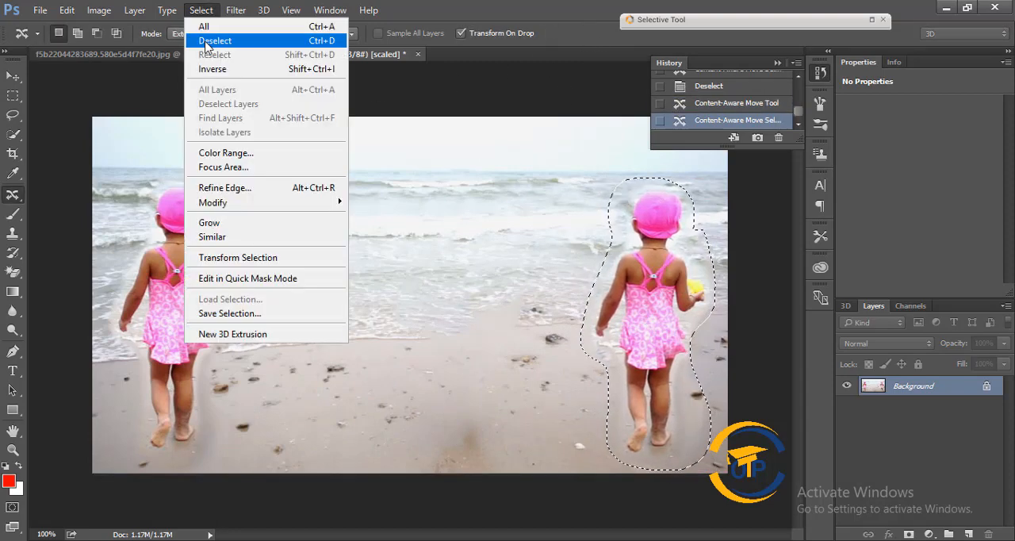
pyautogui.click(207, 38)
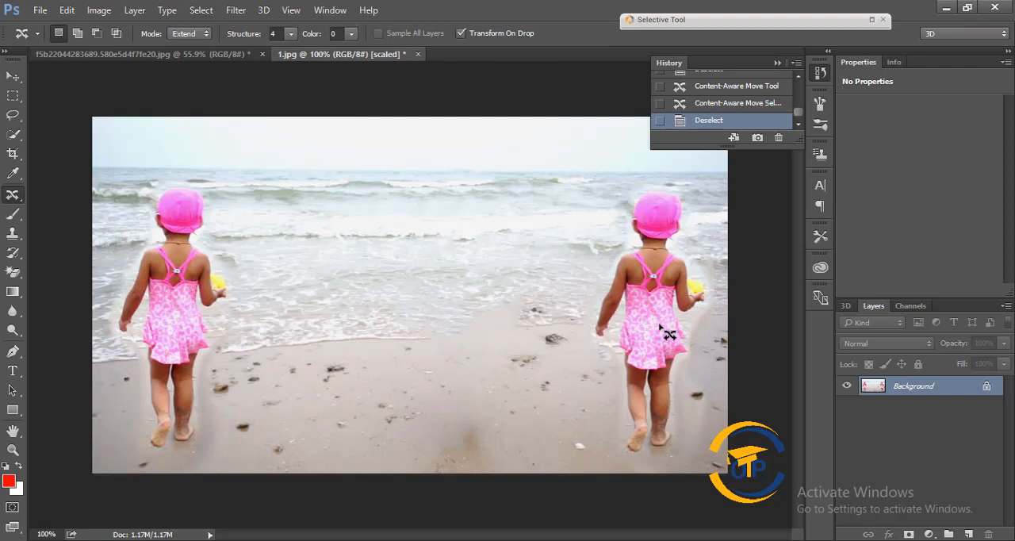
# Step: Open red-eye-in-photo-1200x630.png from the Desktop and remove the red from both pupils with the Red Eye tool
pyautogui.rightClick(17, 198)
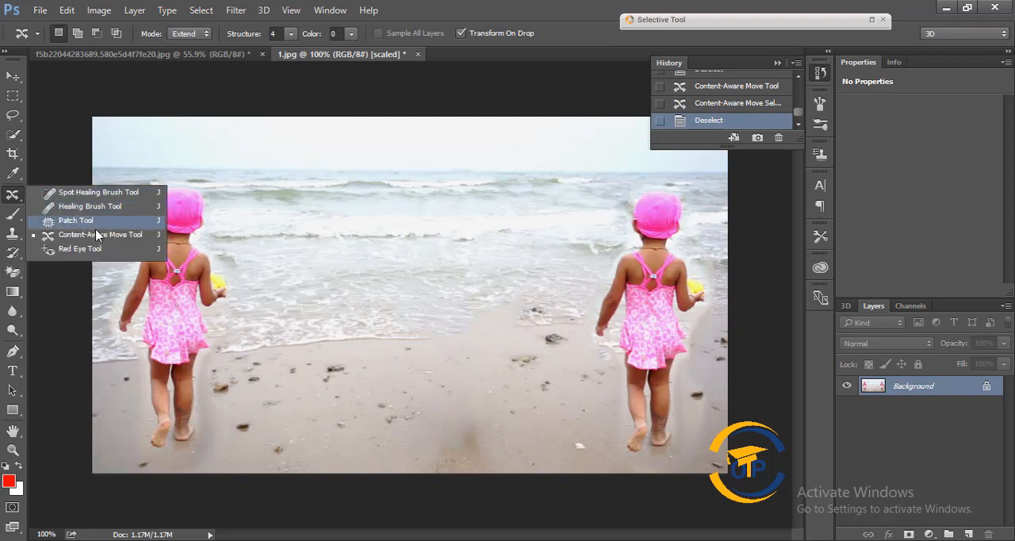
pyautogui.click(108, 250)
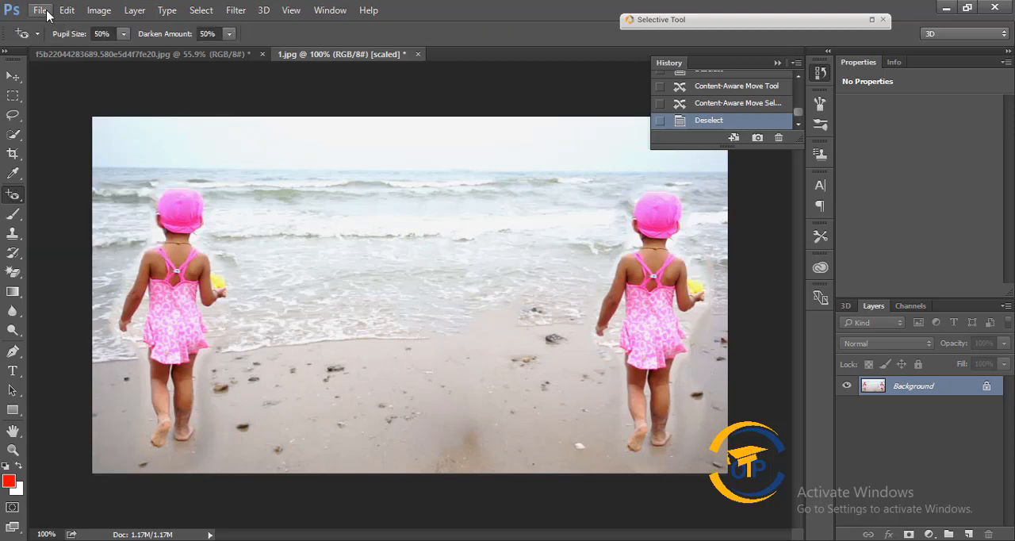
pyautogui.click(40, 11)
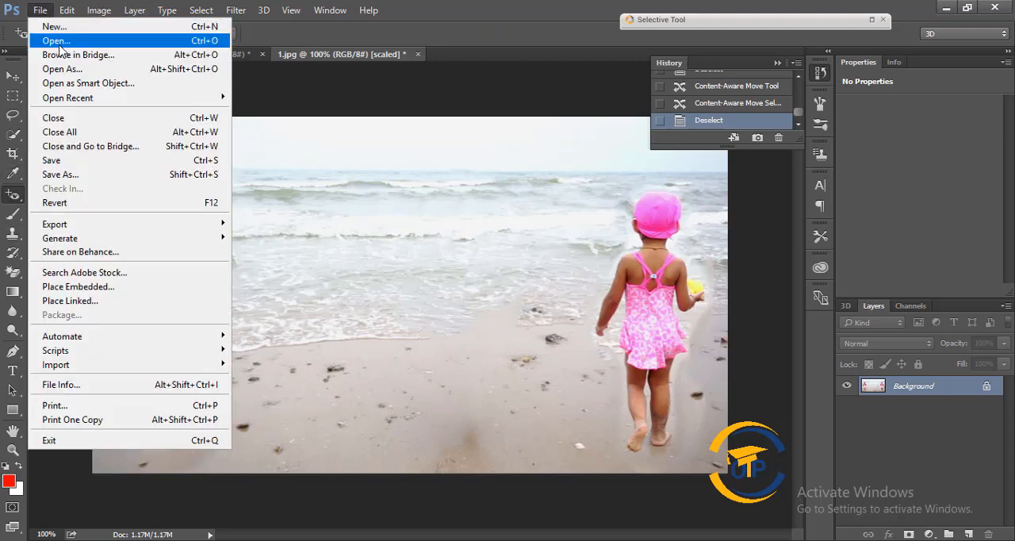
pyautogui.click(55, 41)
pyautogui.scroll(-5, 323, 168)
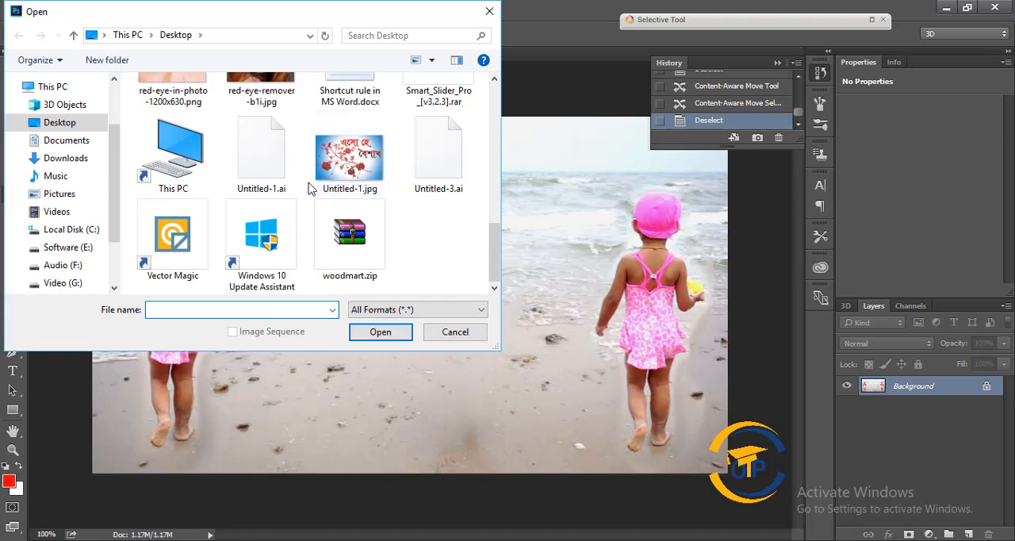
pyautogui.scroll(1, 310, 190)
pyautogui.doubleClick(163, 137)
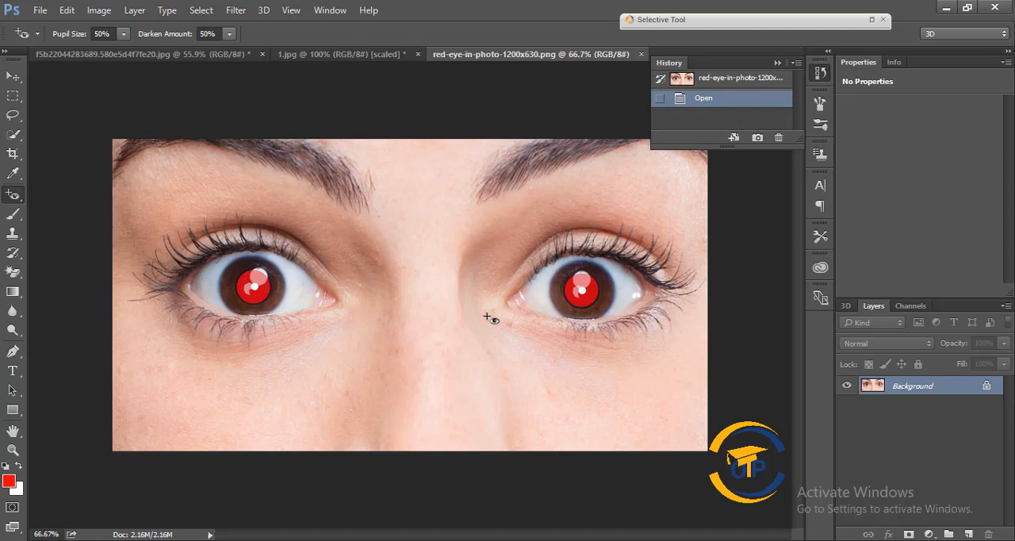
pyautogui.click(265, 295)
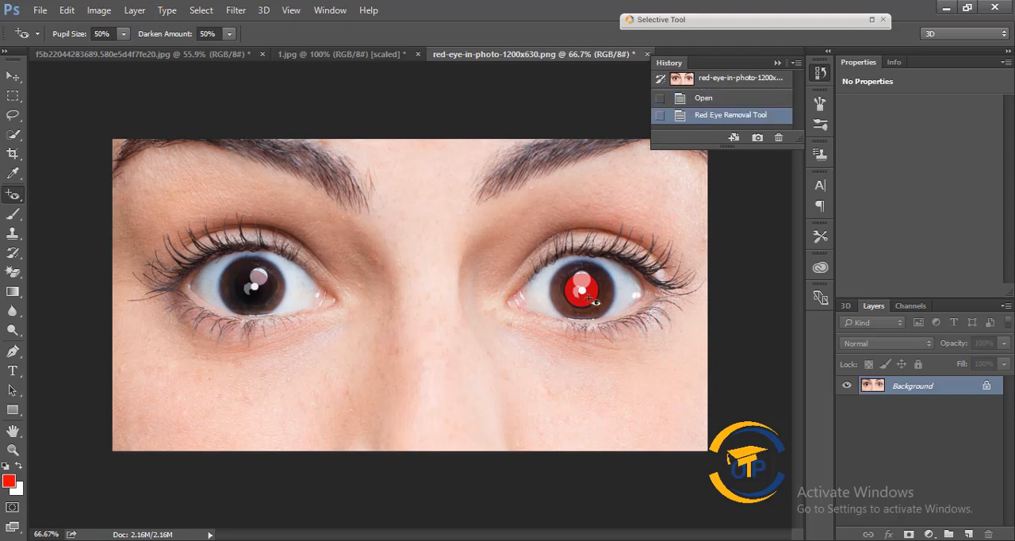
pyautogui.click(588, 298)
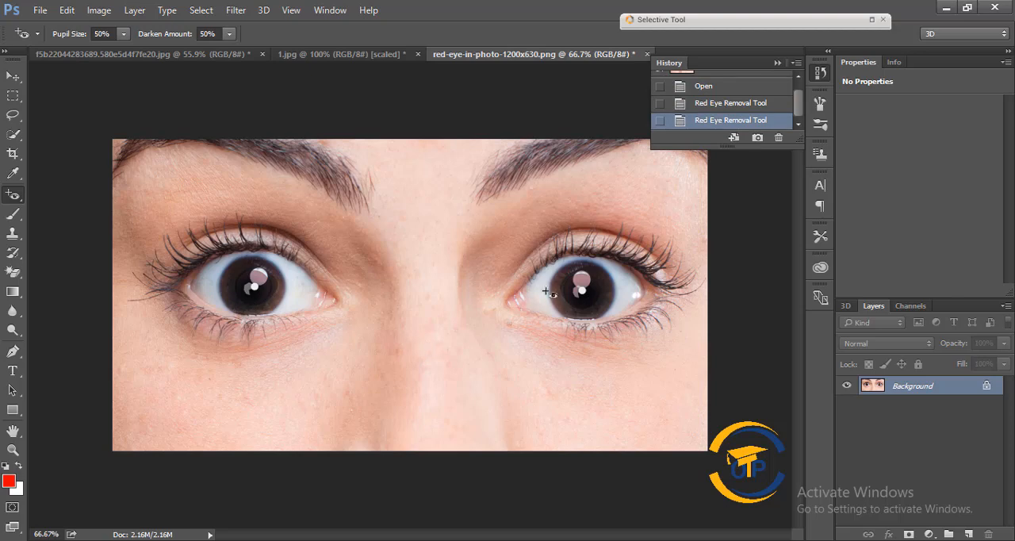
# Step: Open red-eye-remover-b1i.jpg from the Desktop and remove the red from both of the red-haired woman's pupils
pyautogui.click(39, 9)
pyautogui.click(46, 36)
pyautogui.scroll(-6, 302, 197)
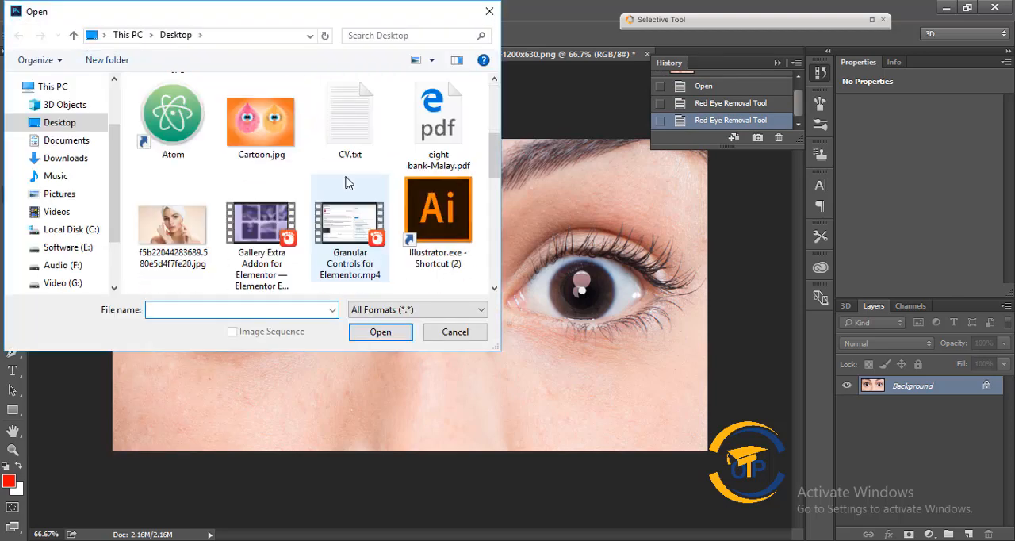
pyautogui.scroll(2, 266, 200)
pyautogui.doubleClick(266, 200)
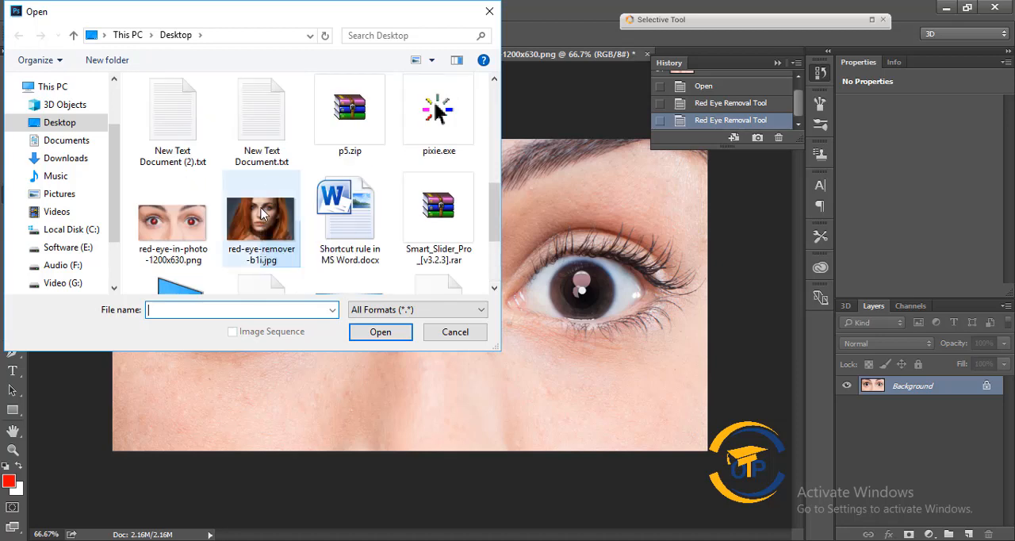
pyautogui.press('alt')
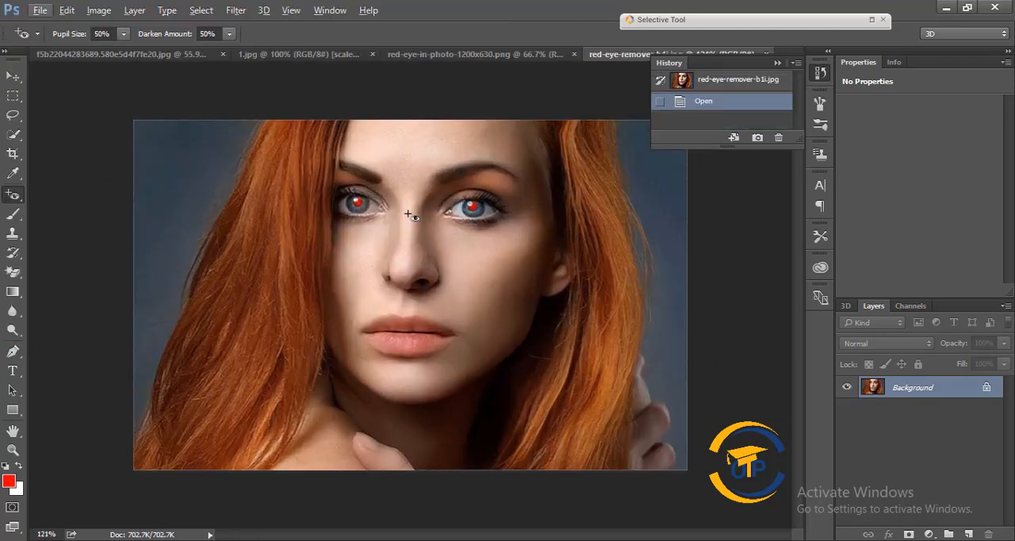
pyautogui.click(361, 204)
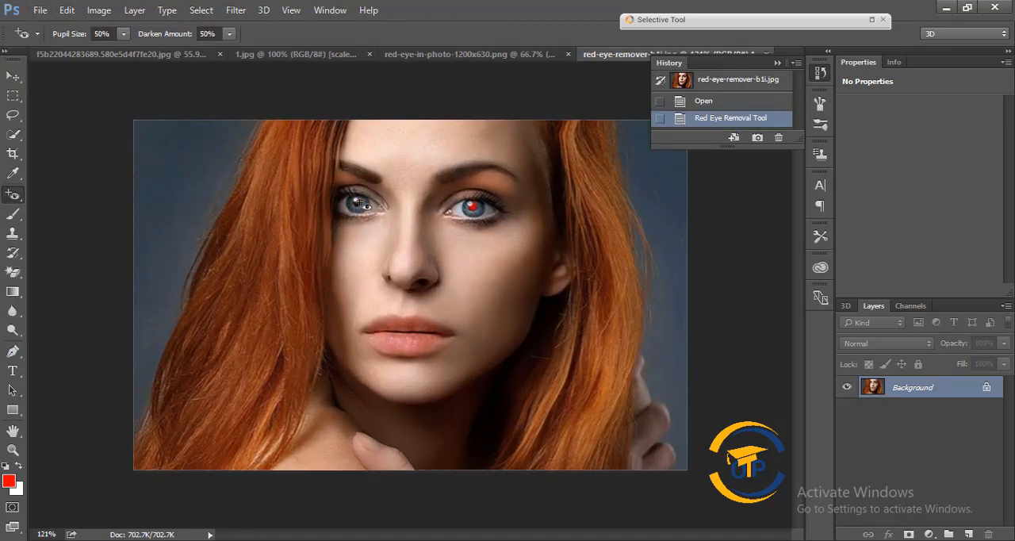
pyautogui.click(484, 211)
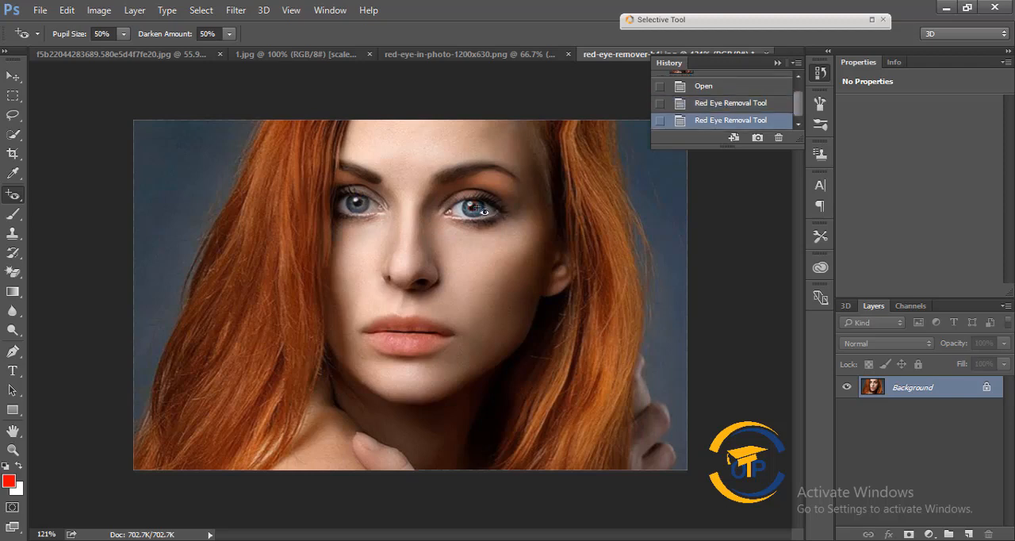
# Step: Switch back to the Spot Healing Brush and collapse the document history
pyautogui.rightClick(12, 195)
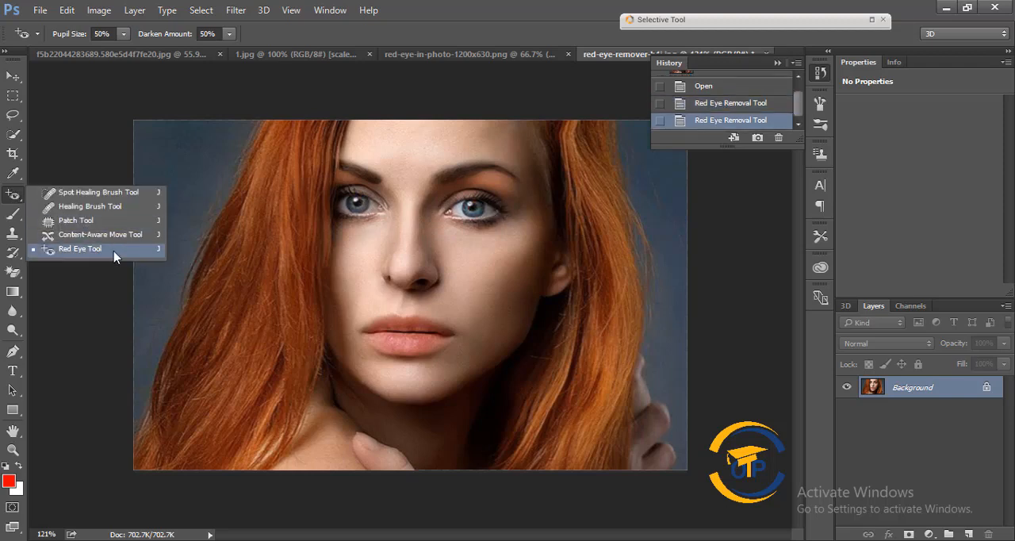
pyautogui.click(111, 255)
pyautogui.rightClick(12, 196)
pyautogui.click(76, 193)
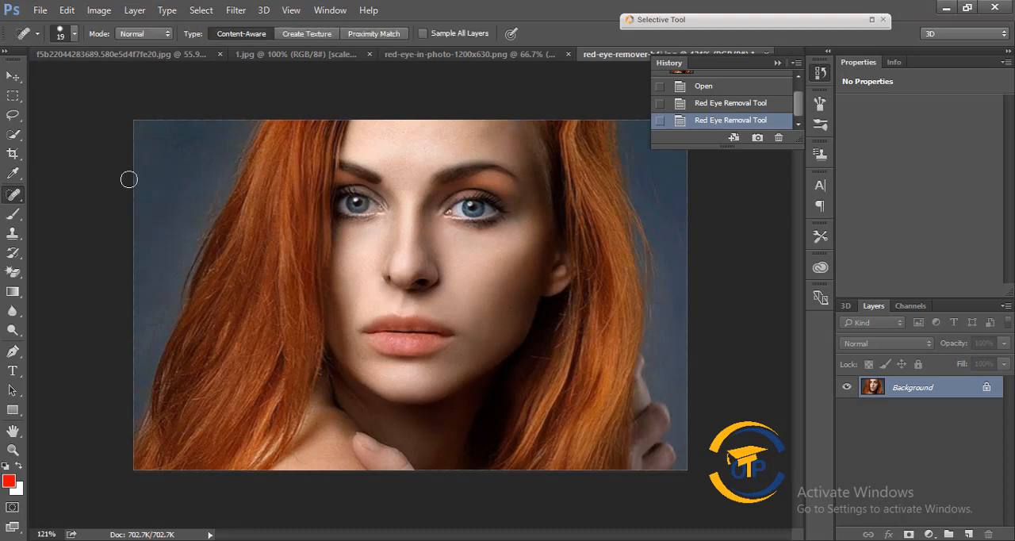
pyautogui.click(778, 64)
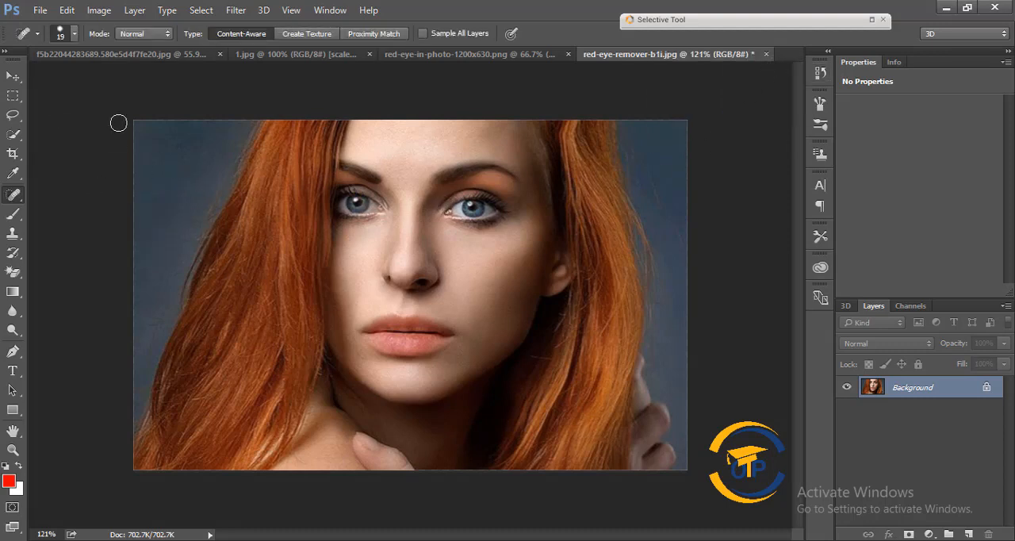